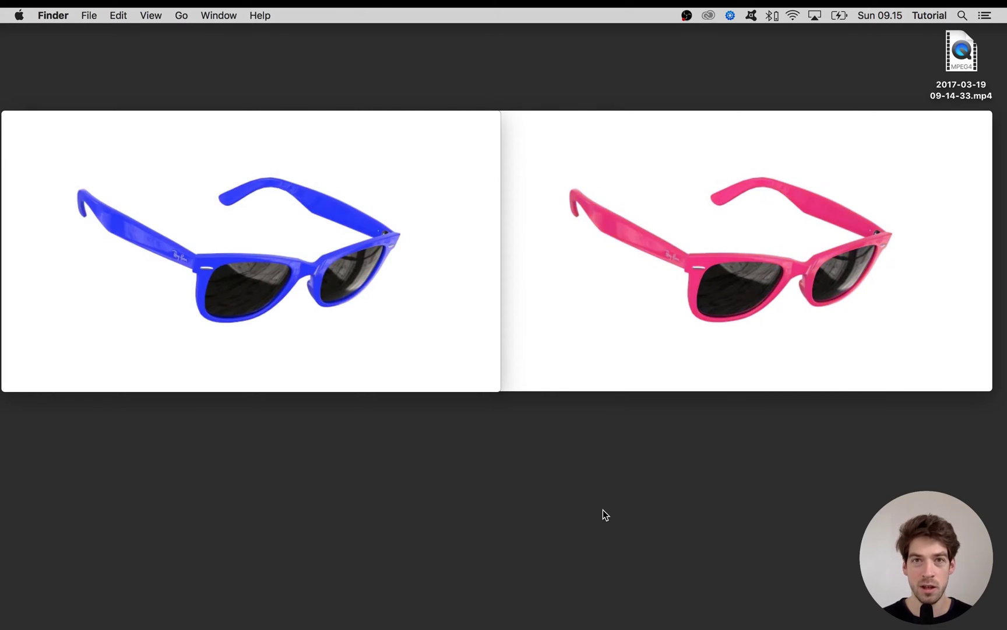
# Bring the smooth.mp4 preview forward and watch the sunglasses' color change beside the other example video.
pyautogui.click(416, 174)
pyautogui.click(525, 155)
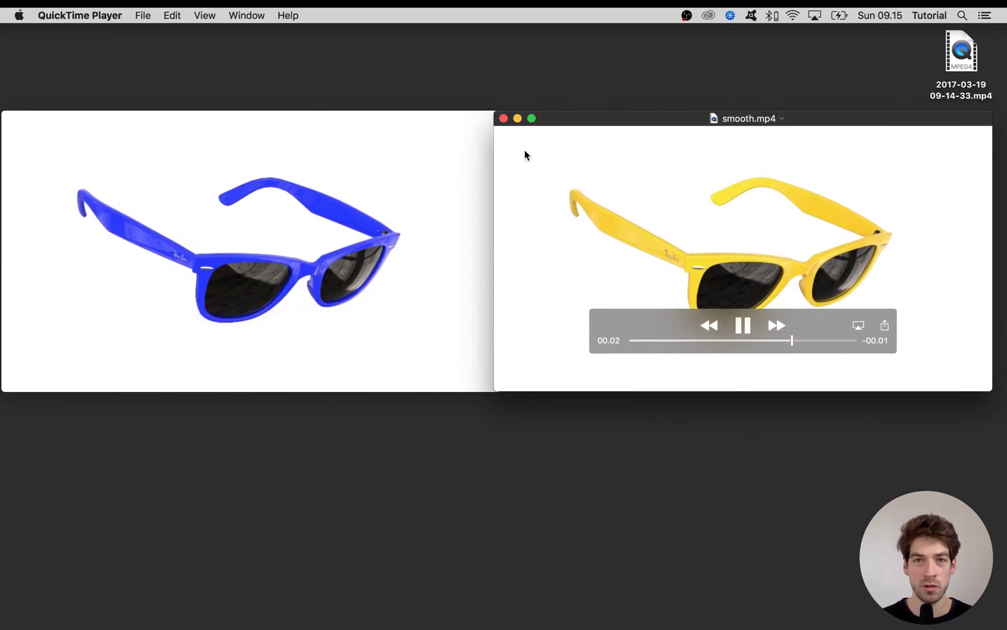
pyautogui.click(461, 153)
pyautogui.click(509, 80)
pyautogui.click(684, 208)
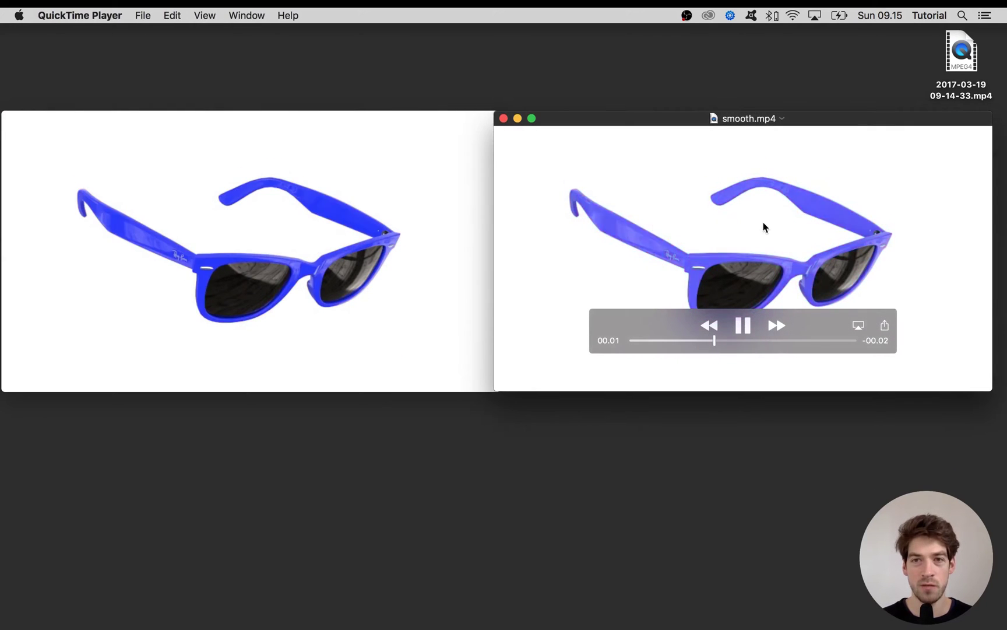
pyautogui.click(839, 454)
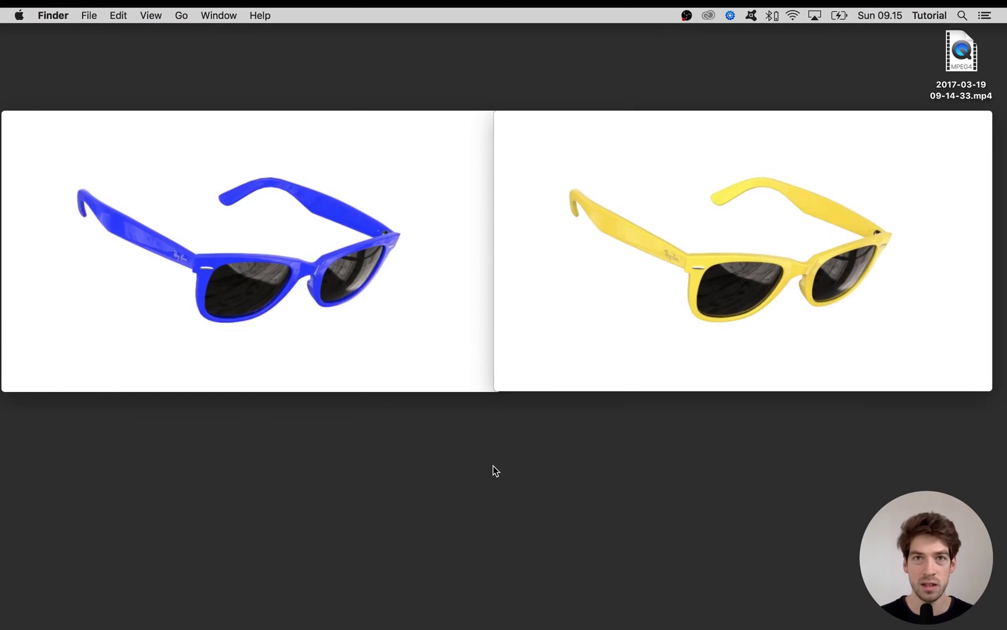
# Switch to KeyShot, resume the paused real-time rendering and open the material of the sunglasses frame.
pyautogui.click(470, 617)
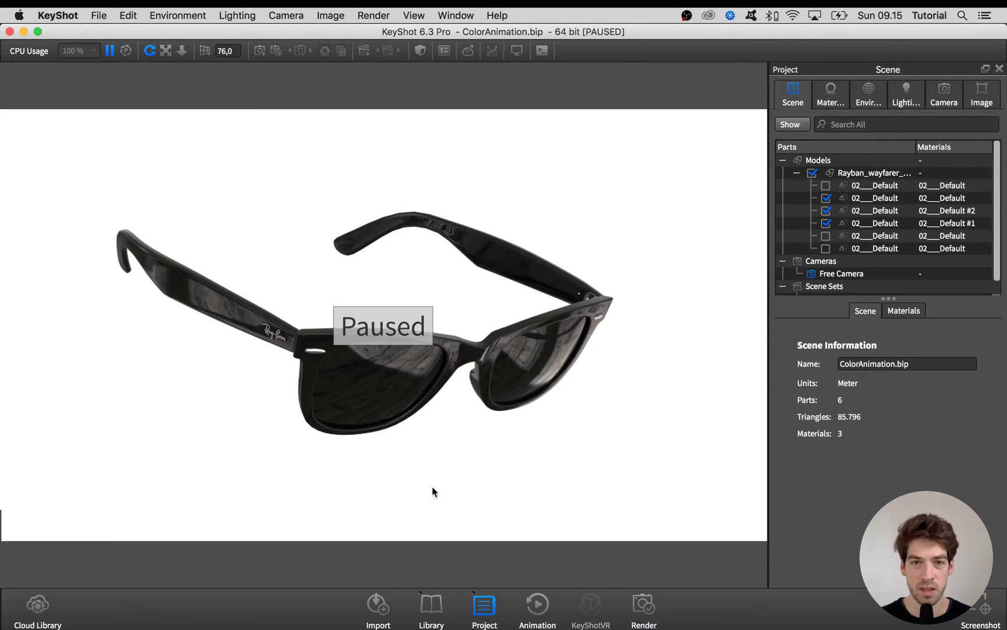
pyautogui.hotkey('shift', 'p')
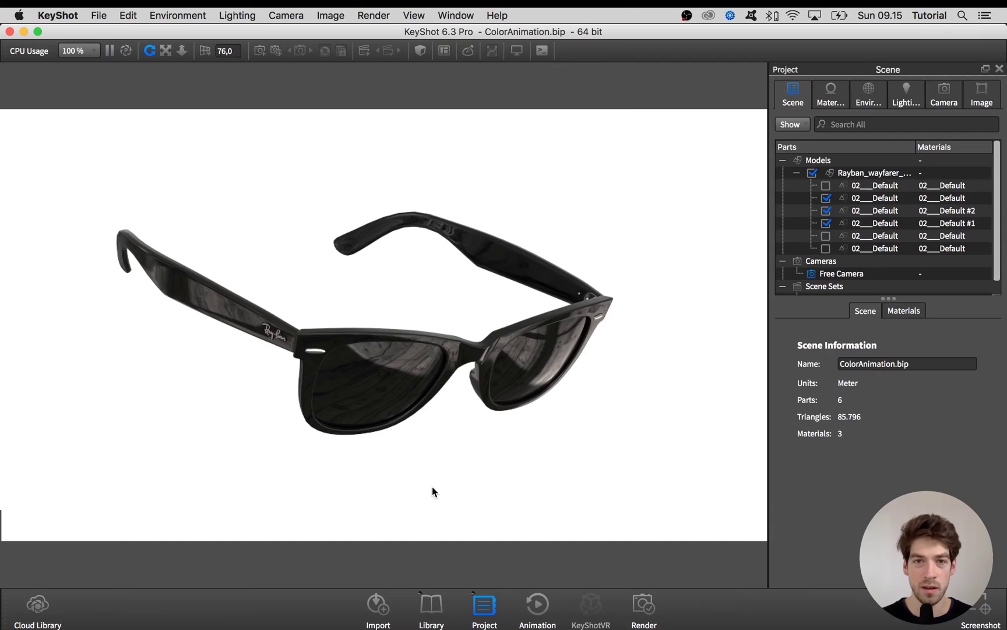
pyautogui.doubleClick(513, 256)
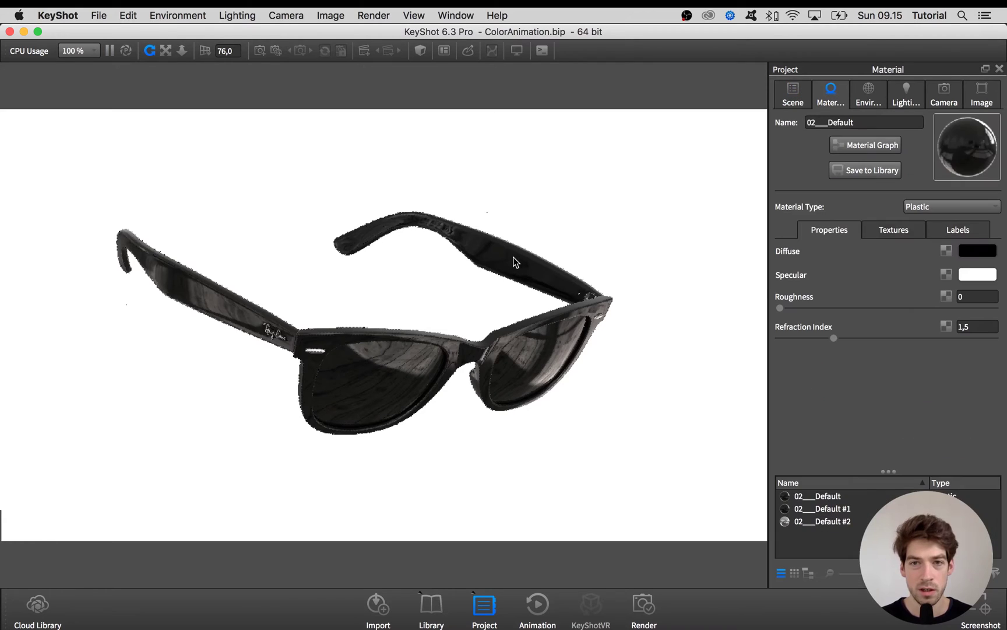
# Show the animation timeline and check the animation types offered by the Animation Wizard without adding one.
pyautogui.click(538, 604)
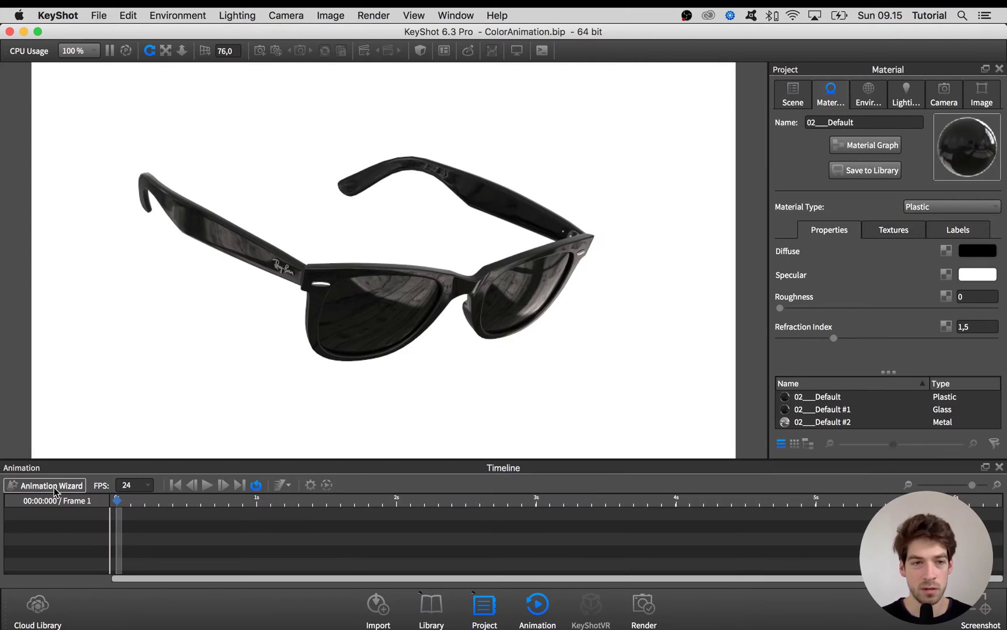
pyautogui.click(51, 485)
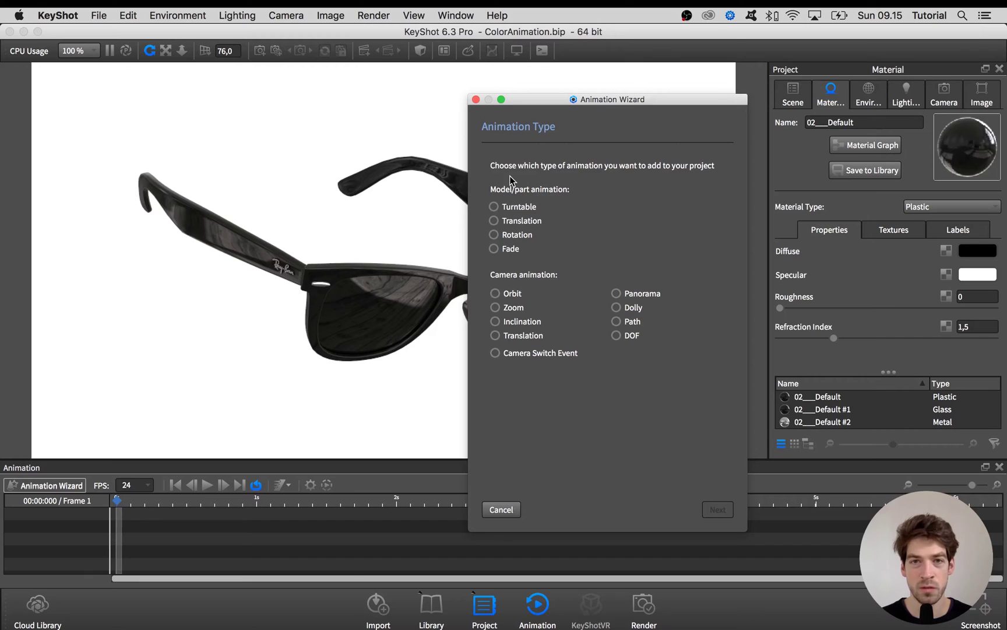
pyautogui.click(499, 510)
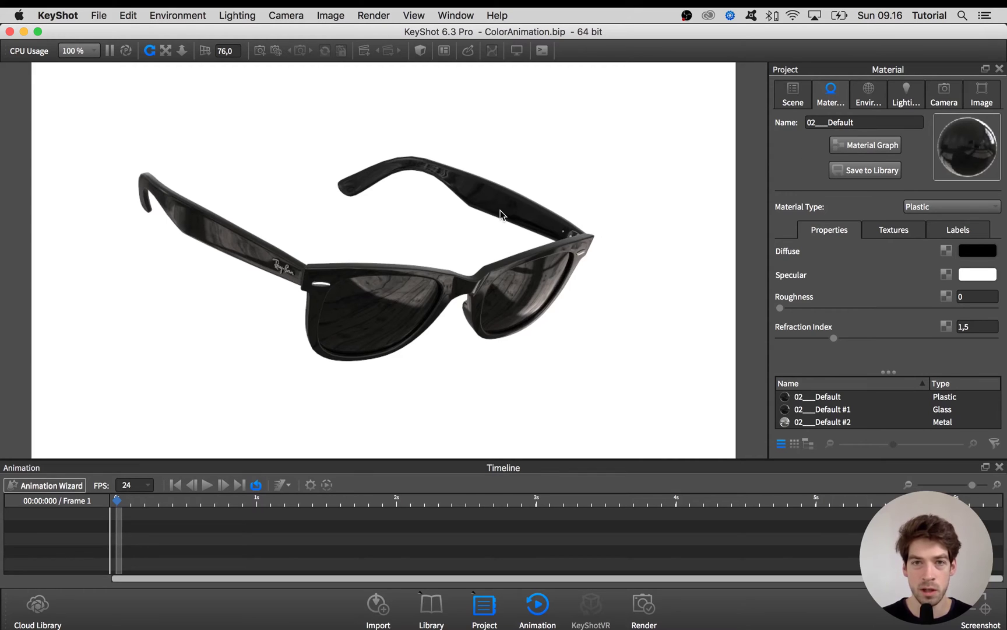
# Open the frame material's Material Graph and add a Color Fade animation node.
pyautogui.click(852, 145)
pyautogui.moveTo(739, 325); pyautogui.dragTo(717, 191)
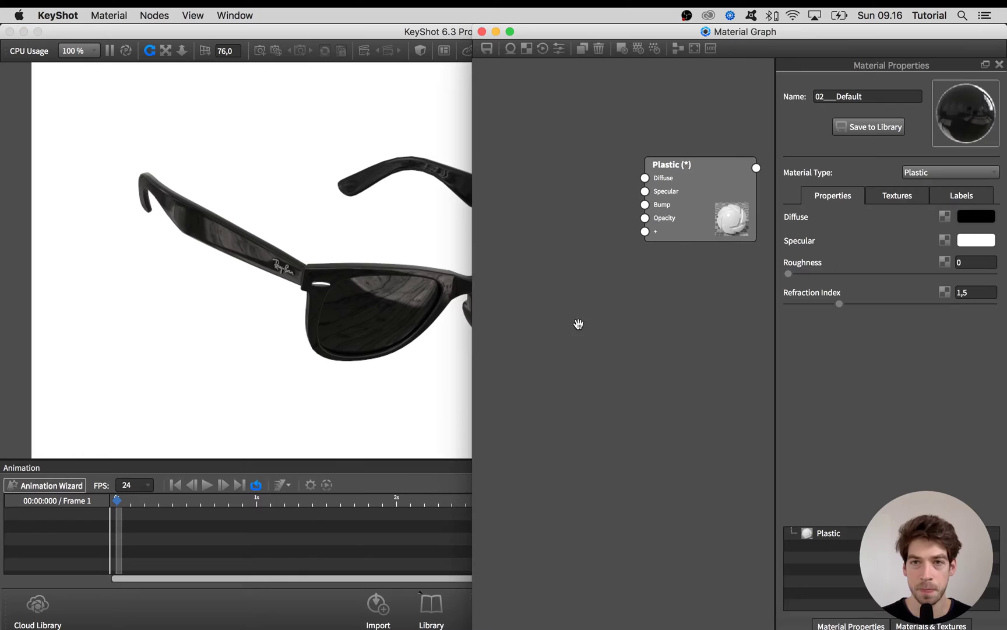
pyautogui.rightClick(540, 286)
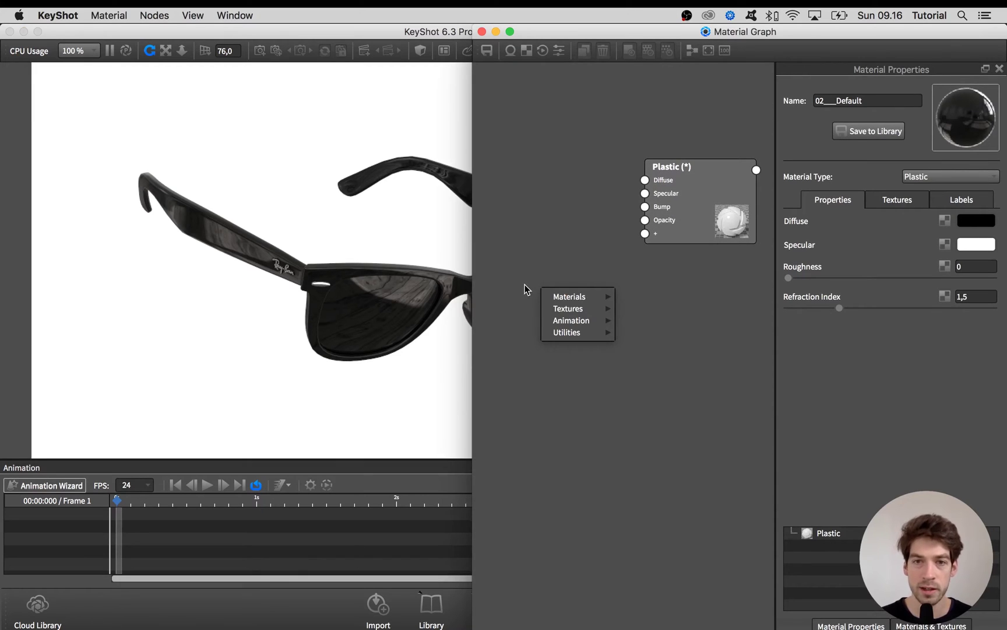
pyautogui.moveTo(571, 321)
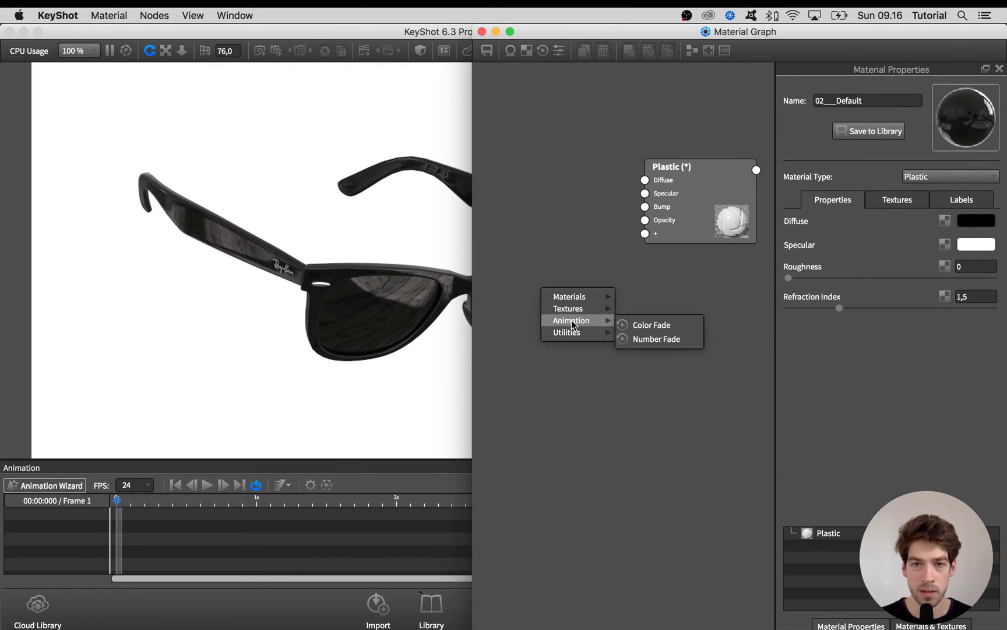
pyautogui.click(645, 324)
# Connect the Color Fade node to the Plastic material's Diffuse input, arrange it beside the material node and close the graph.
pyautogui.moveTo(646, 324); pyautogui.dragTo(683, 228)
pyautogui.click(580, 250)
pyautogui.moveTo(544, 248); pyautogui.dragTo(555, 245)
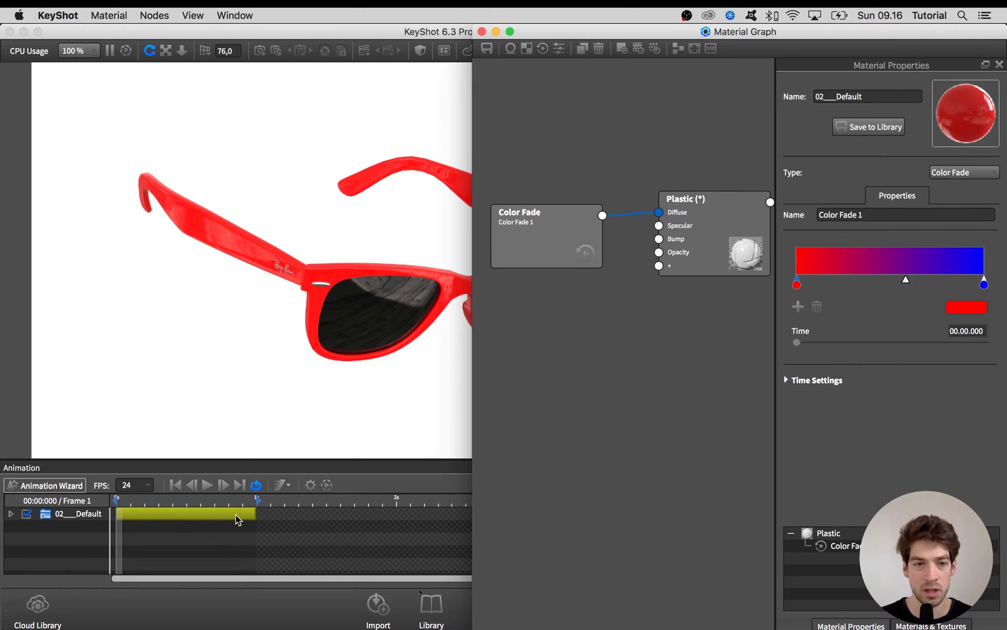
pyautogui.moveTo(518, 247); pyautogui.dragTo(512, 240)
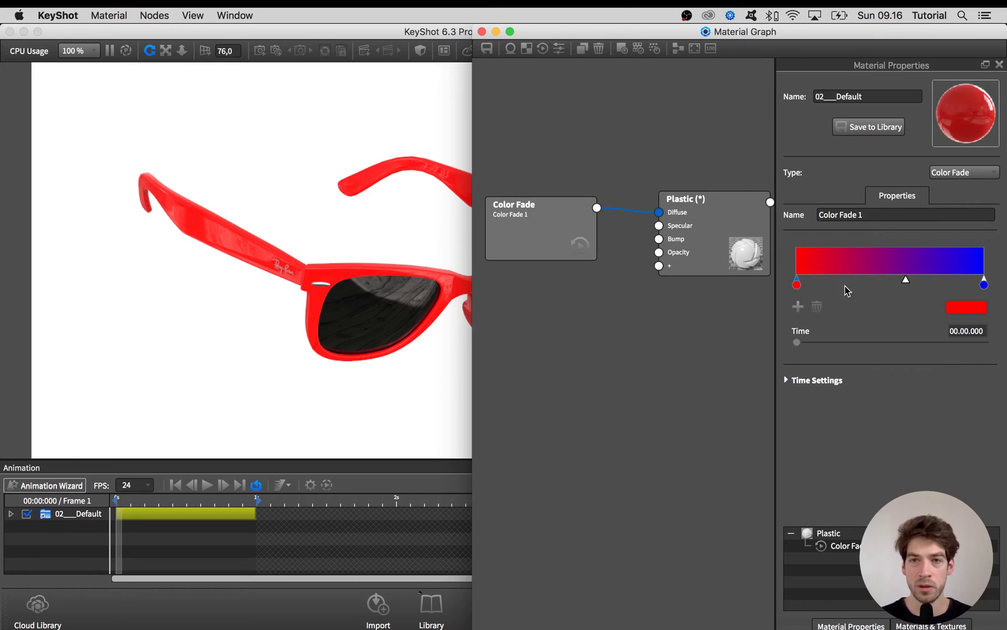
pyautogui.click(483, 31)
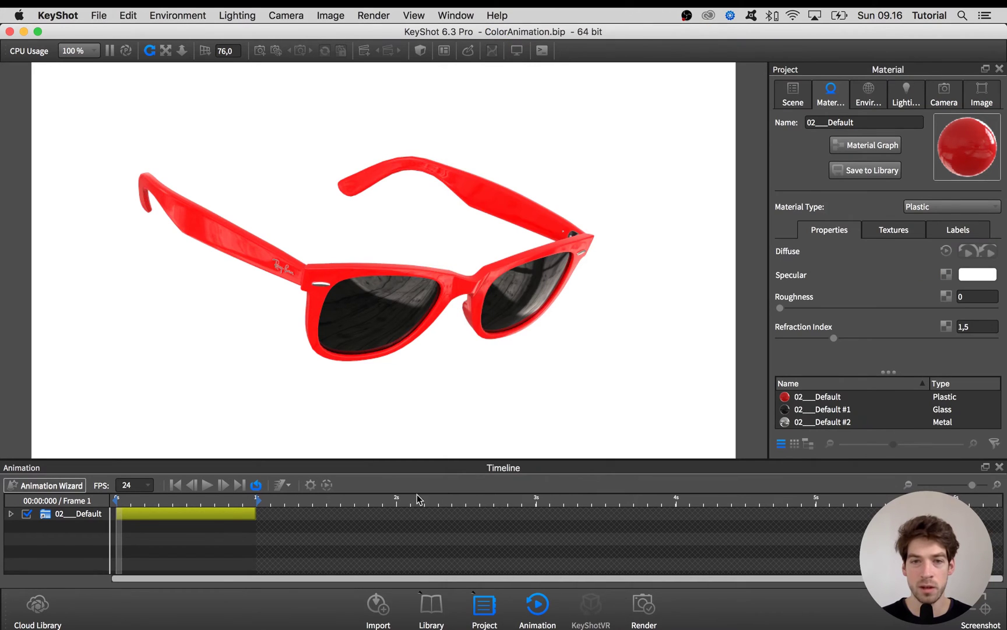
# Move the playhead to the 1-second mark and enlarge the animation timeline area.
pyautogui.click(257, 500)
pyautogui.click(229, 515)
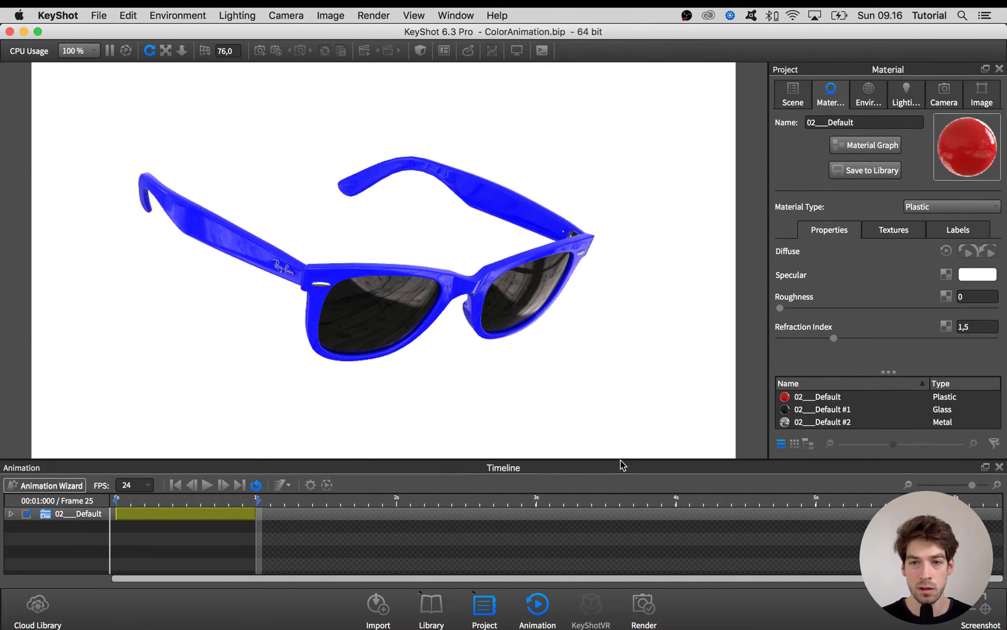
pyautogui.moveTo(623, 465); pyautogui.dragTo(612, 400)
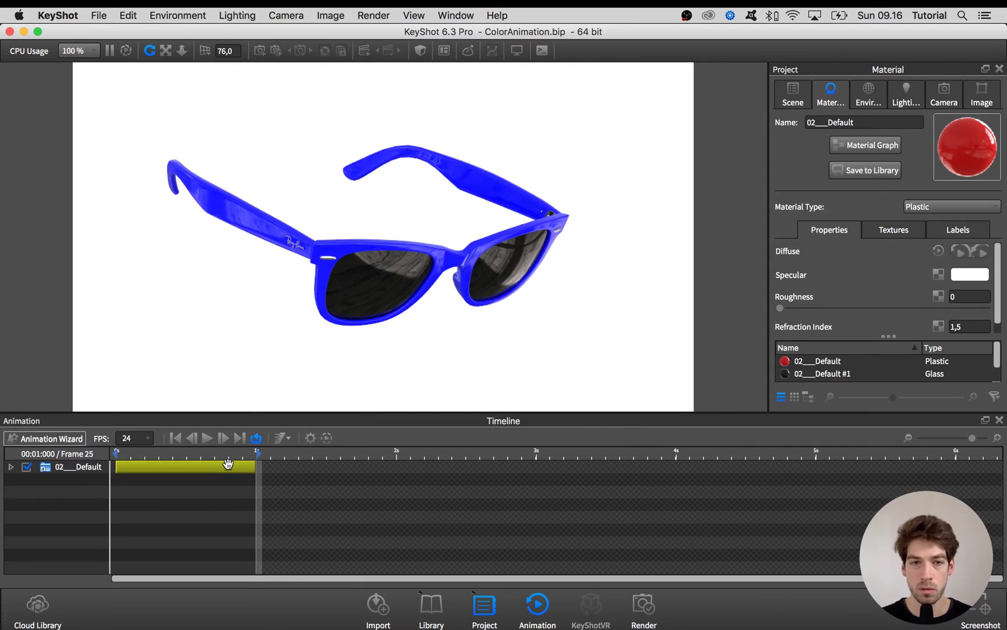
# Expand the 02___Default animation group and show the properties of Color Fade 1.
pyautogui.click(65, 472)
pyautogui.click(10, 466)
pyautogui.click(148, 477)
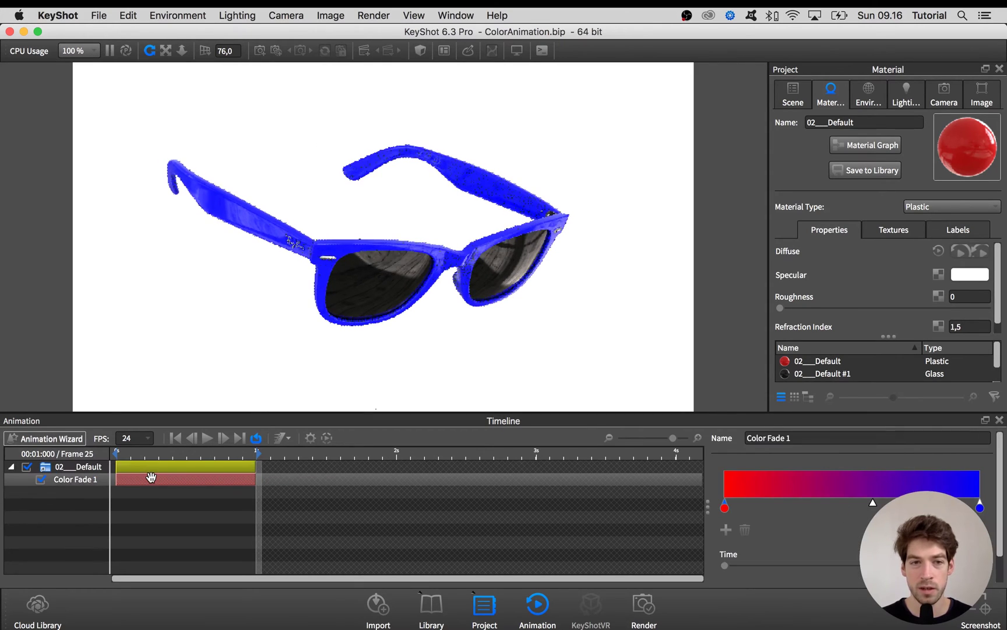
pyautogui.click(129, 467)
pyautogui.click(182, 478)
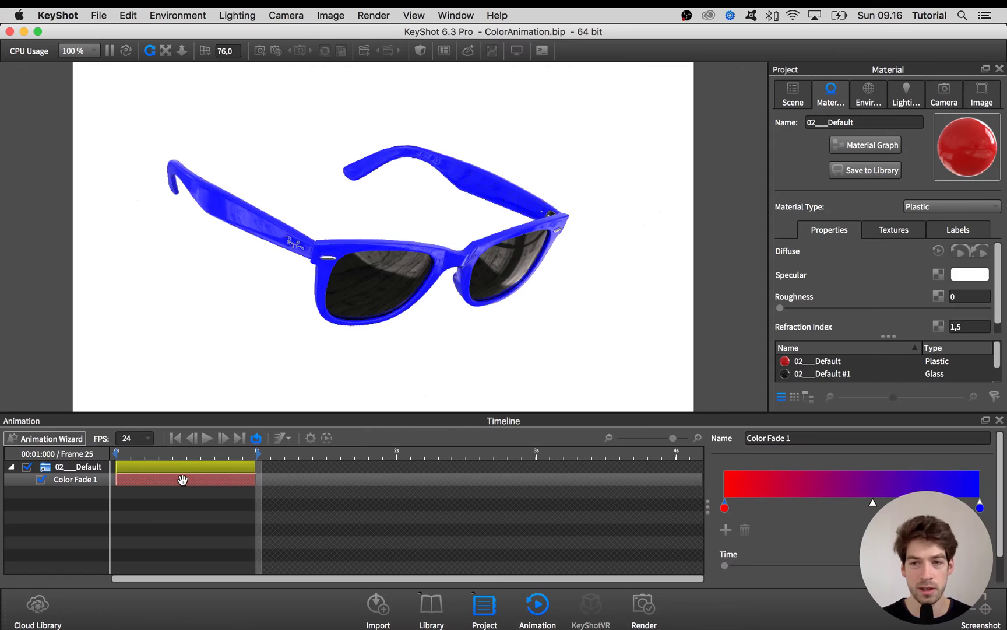
# Narrow the KeyShot window so the fade's color settings are unobstructed, and scrub the playhead to frame 5.
pyautogui.moveTo(1004, 422); pyautogui.dragTo(874, 426)
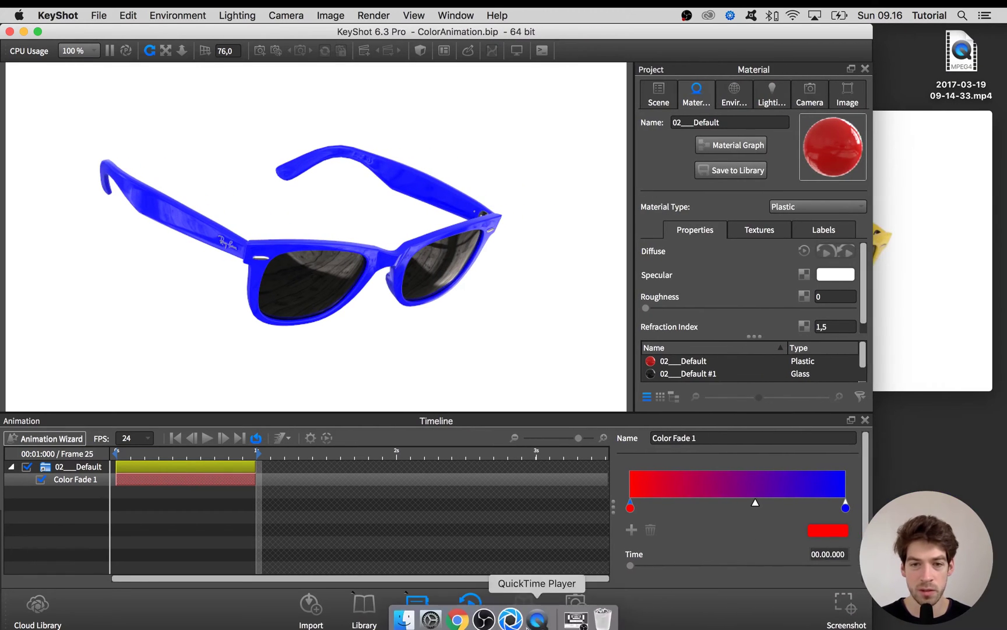
pyautogui.click(490, 620)
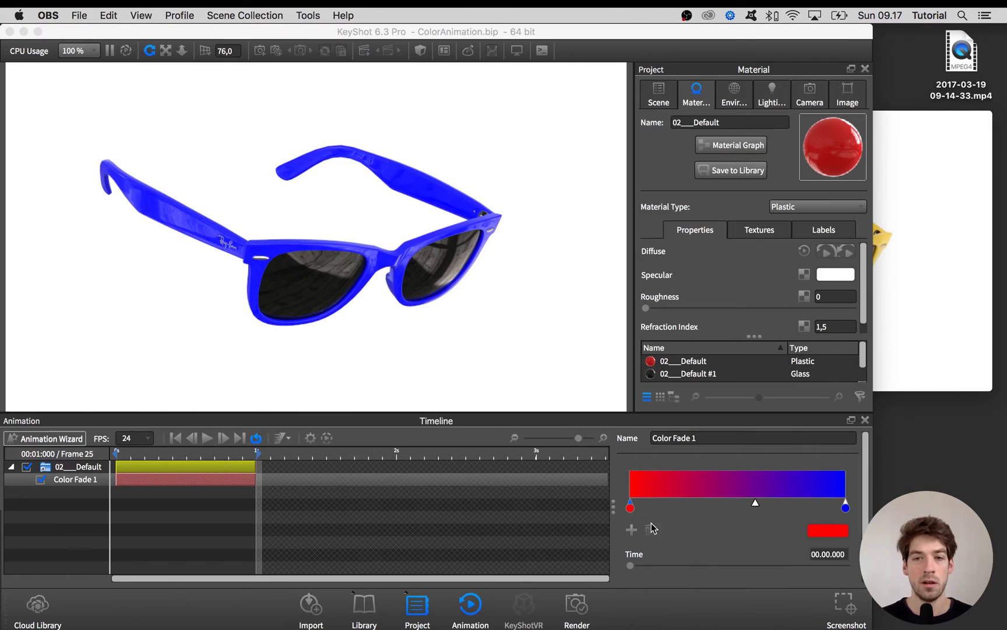
pyautogui.click(629, 512)
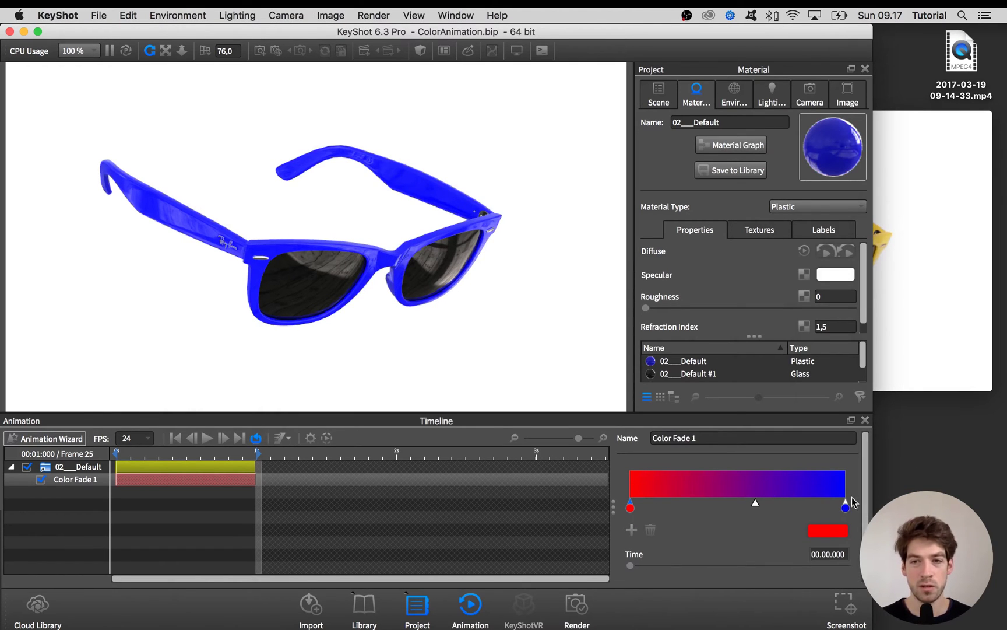
pyautogui.moveTo(125, 454)
pyautogui.mouseDown()
pyautogui.moveTo(245, 453)
pyautogui.moveTo(131, 453)
pyautogui.moveTo(141, 453)
pyautogui.mouseUp()
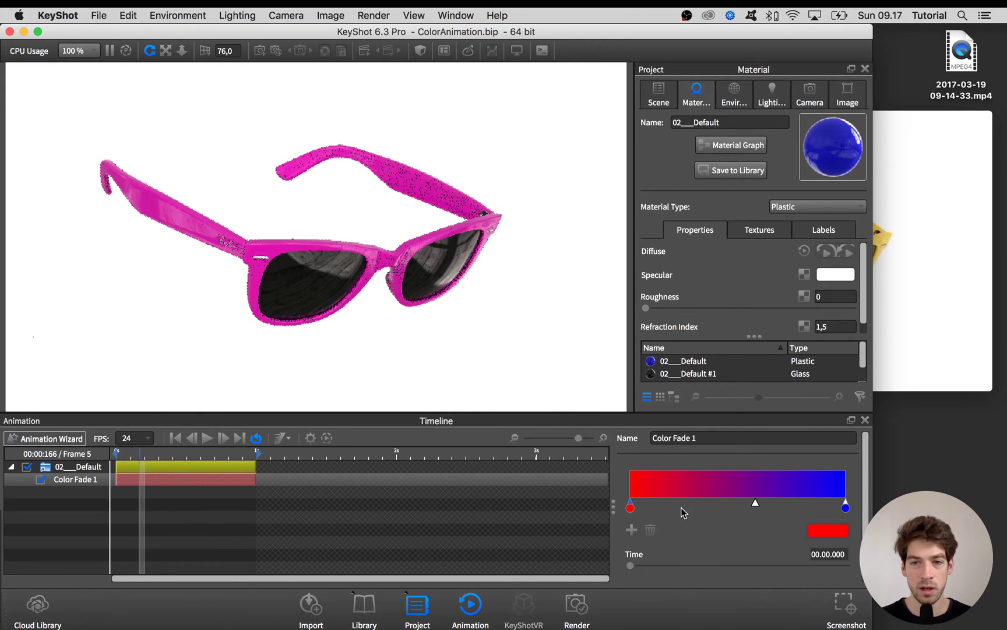
# Add a color key between the fade's red and blue keys and move it to about 0.355 s.
pyautogui.scroll(-2, 682, 513)
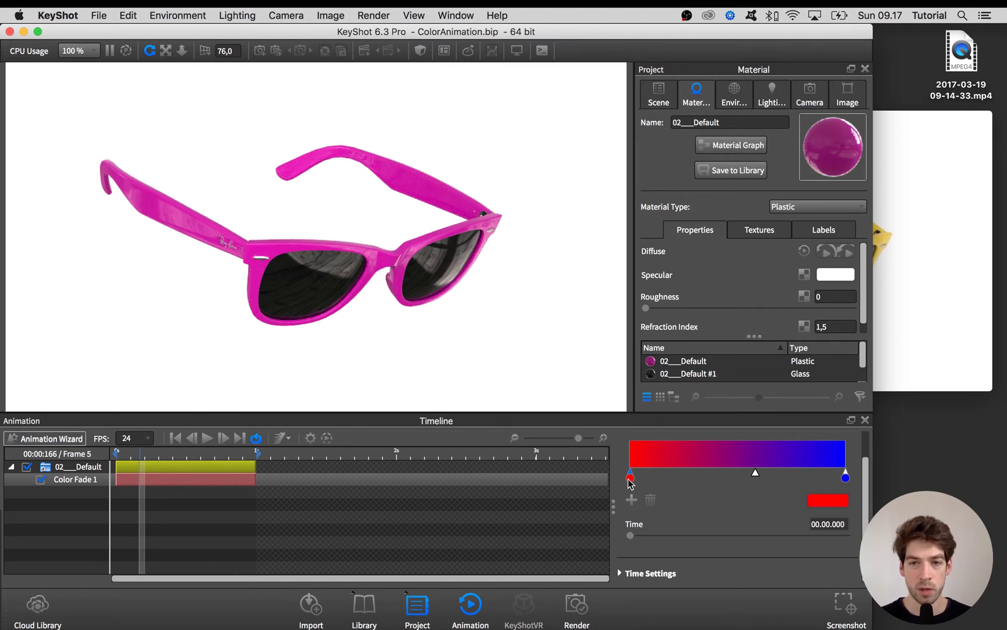
pyautogui.click(630, 500)
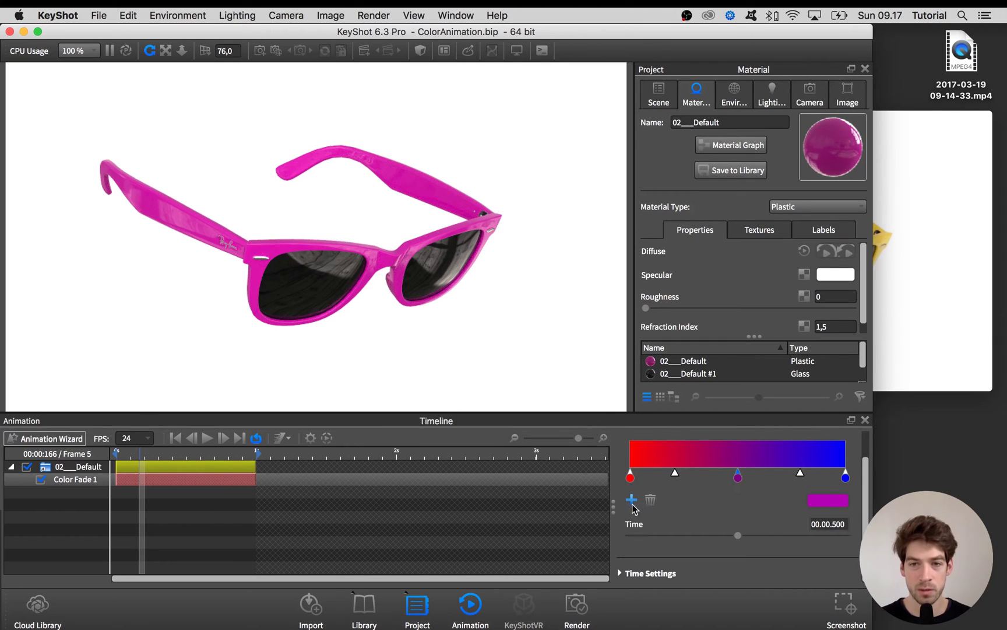
pyautogui.moveTo(735, 478); pyautogui.dragTo(708, 479)
# Set the middle key's color to yellow with RGB 237, 237, 0.
pyautogui.click(816, 504)
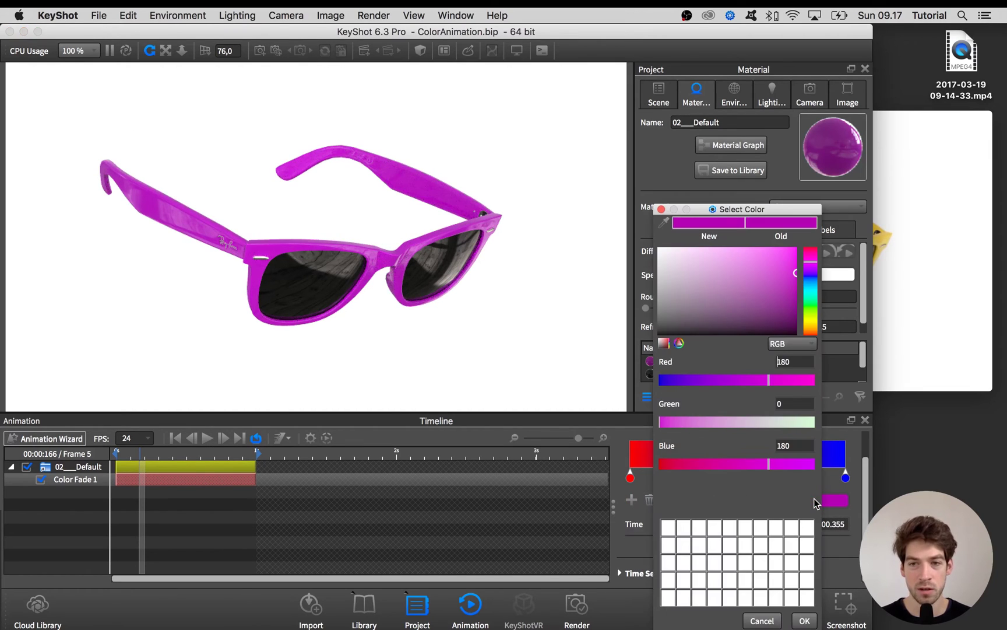
pyautogui.click(813, 321)
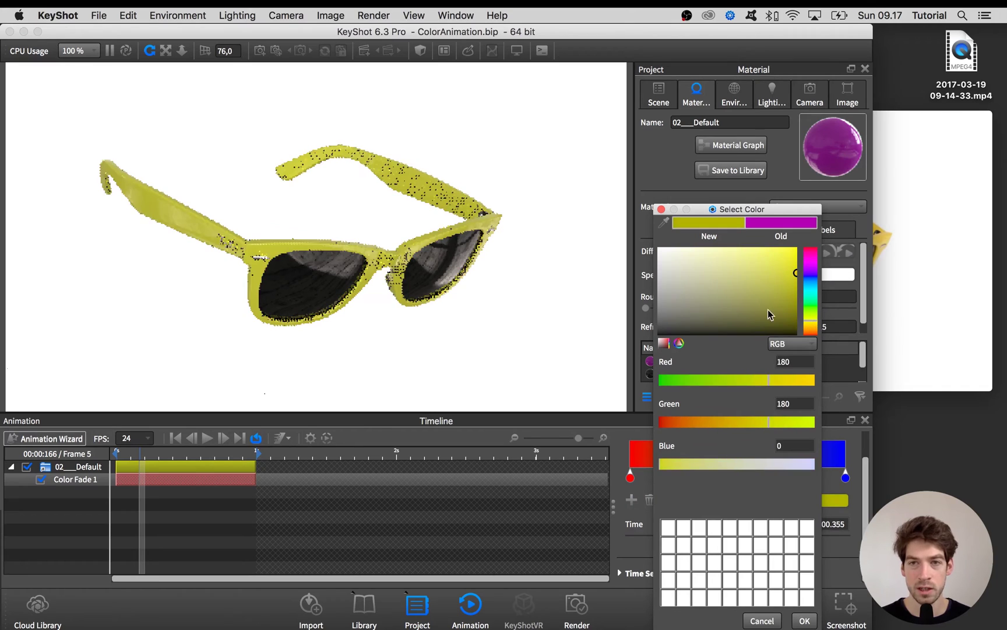
pyautogui.moveTo(771, 314); pyautogui.dragTo(809, 256)
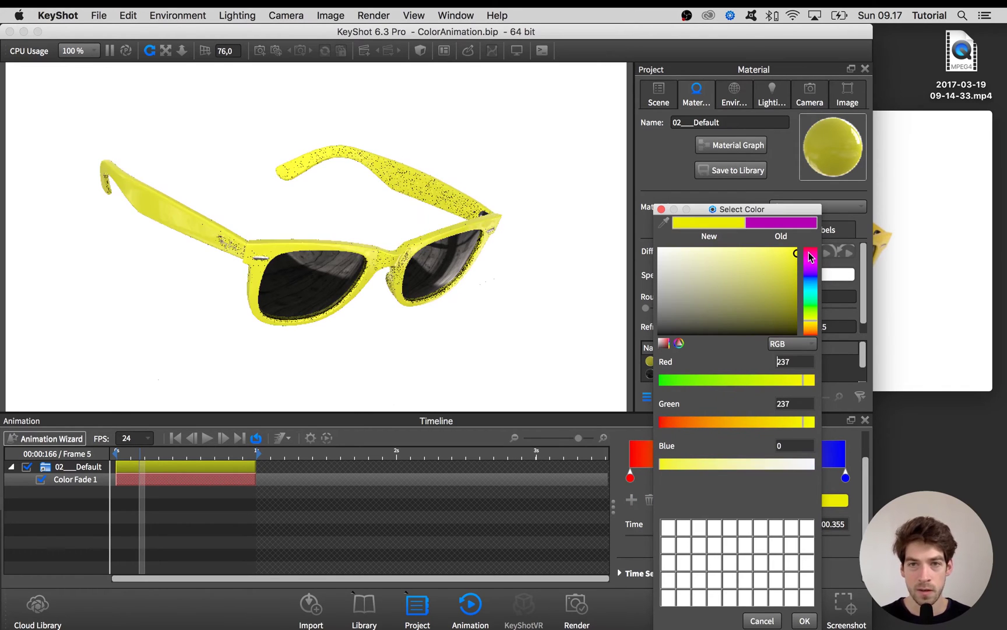
pyautogui.click(805, 620)
# Set the yellow key's time to 00.00.500 and play the color animation briefly.
pyautogui.moveTo(706, 477); pyautogui.dragTo(731, 477)
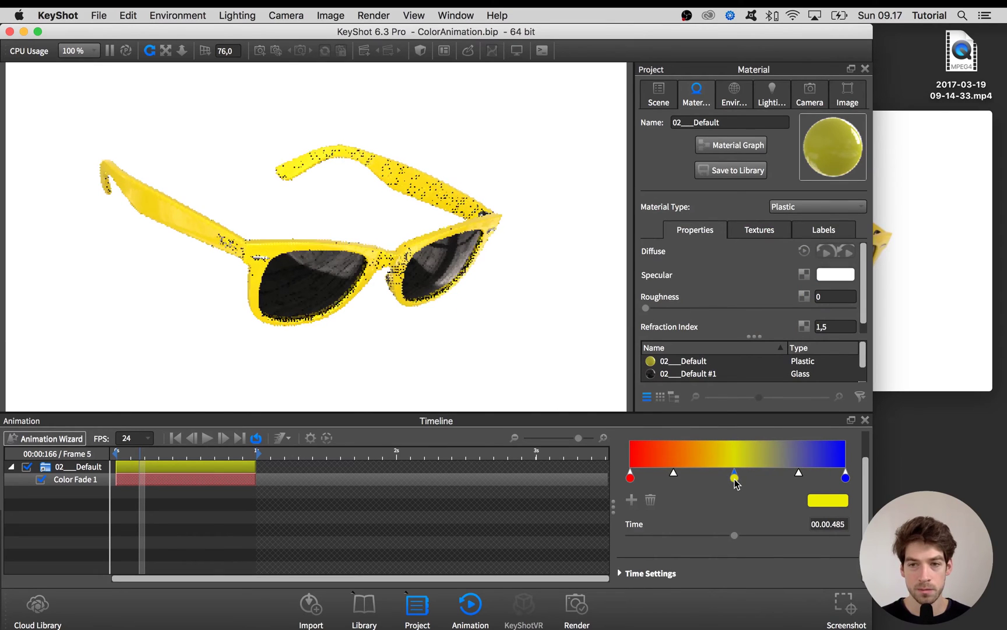
pyautogui.moveTo(735, 478); pyautogui.dragTo(733, 480)
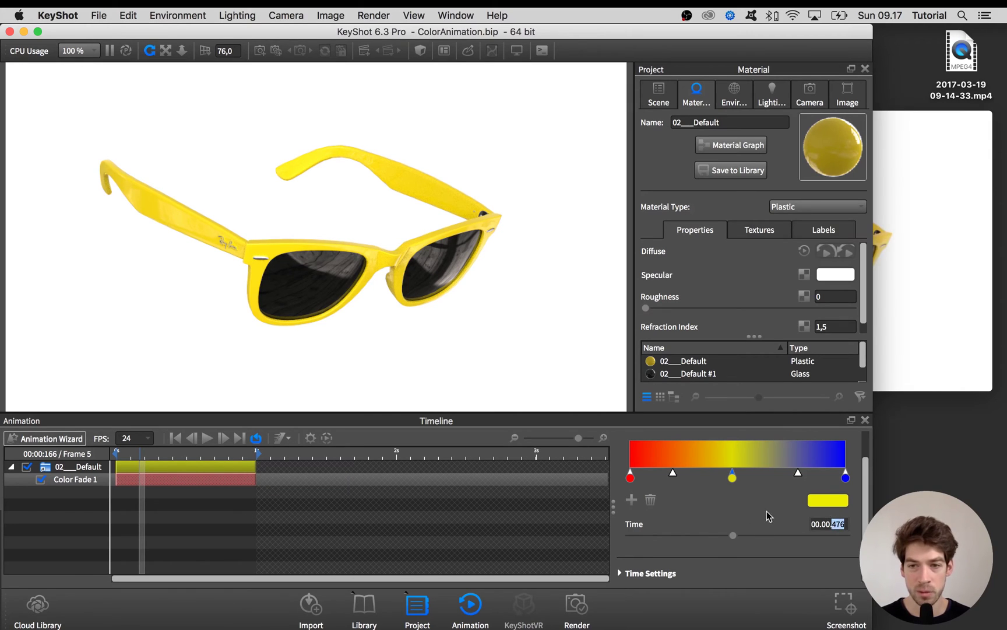
pyautogui.press('Return')
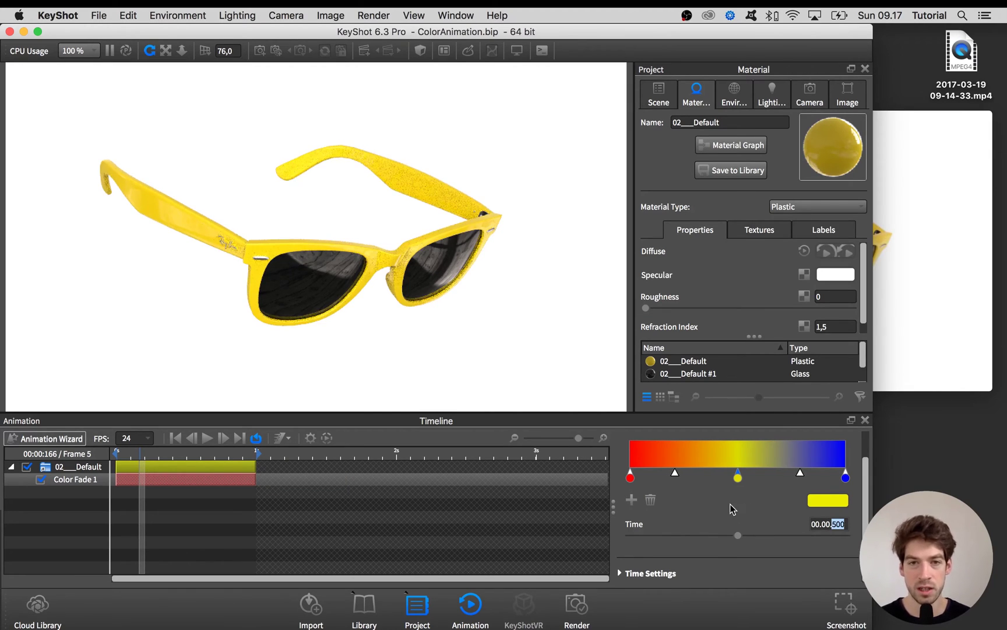
pyautogui.click(205, 438)
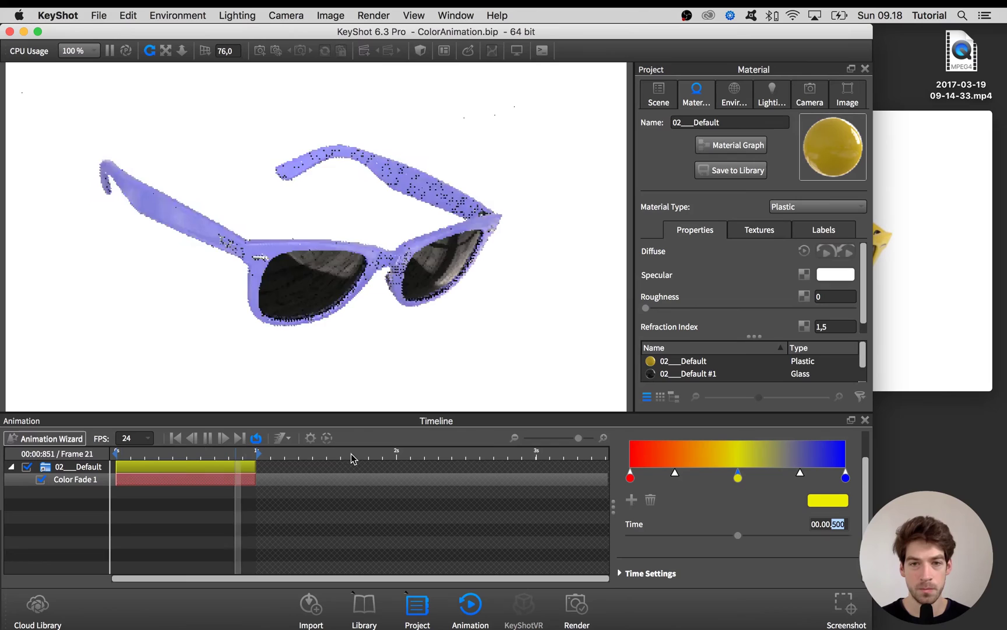
pyautogui.click(207, 438)
# Extend the 02___Default animation to 2 seconds and show the Color Fade 1 color settings again.
pyautogui.moveTo(256, 466); pyautogui.dragTo(395, 467)
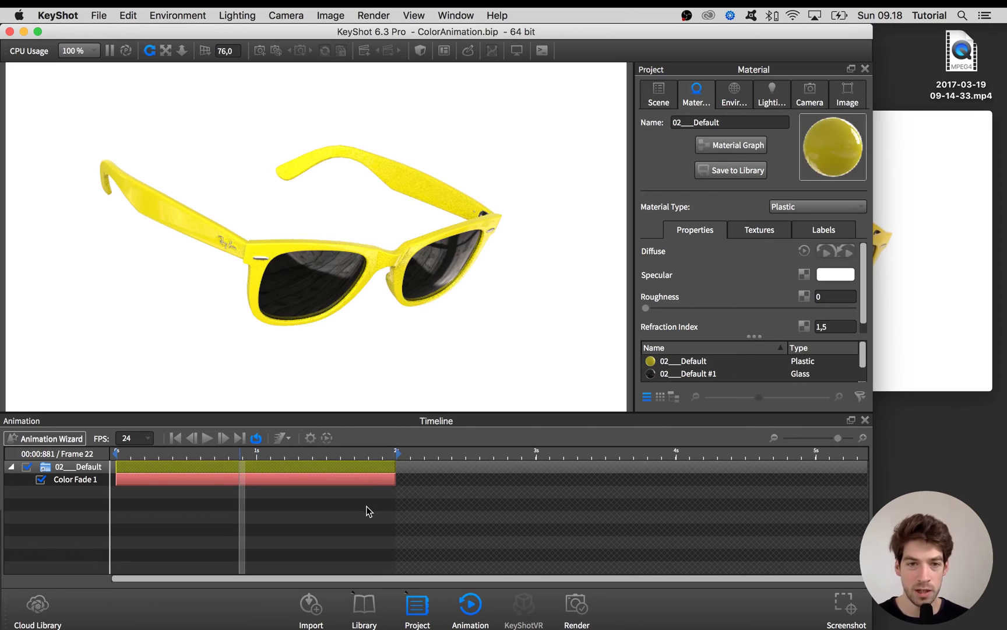
pyautogui.click(353, 478)
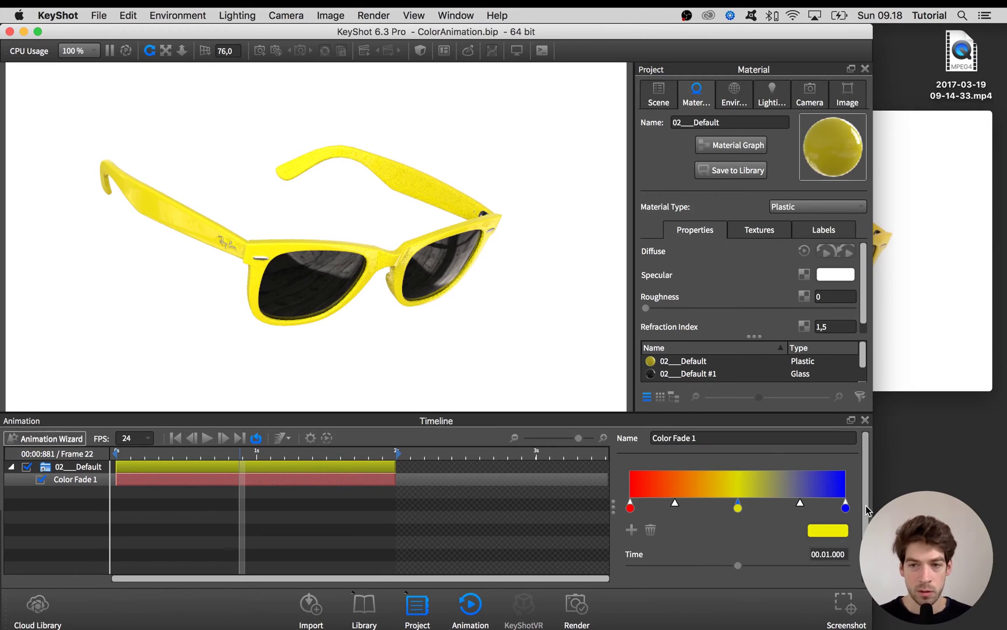
pyautogui.scroll(-2, 763, 479)
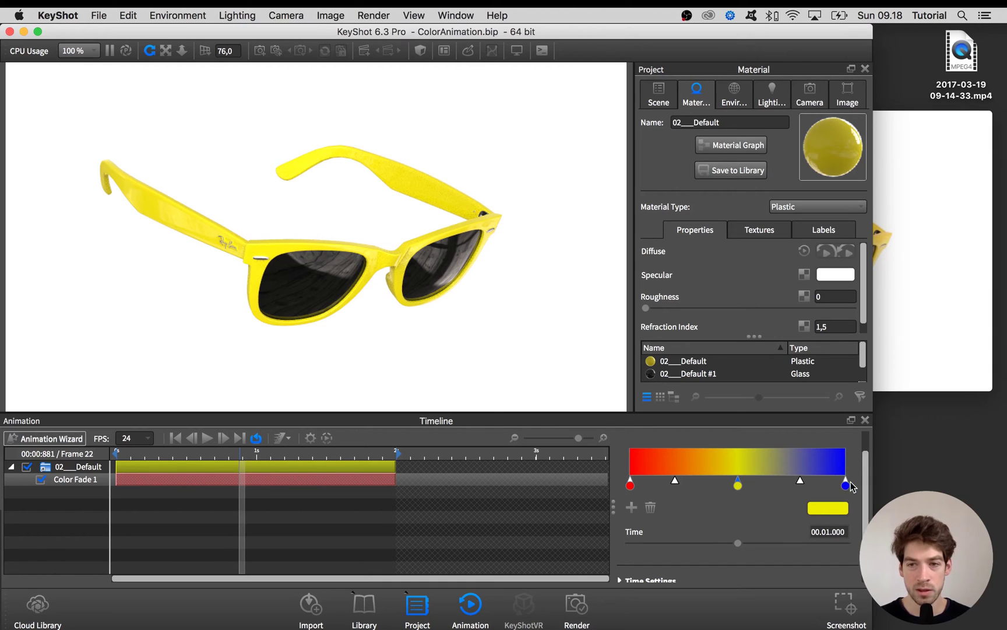
# Move the yellow and blue keys earlier in the fade and add a new end key at 00.02.000.
pyautogui.moveTo(736, 485); pyautogui.dragTo(708, 485)
pyautogui.moveTo(846, 485); pyautogui.dragTo(794, 485)
pyautogui.click(632, 508)
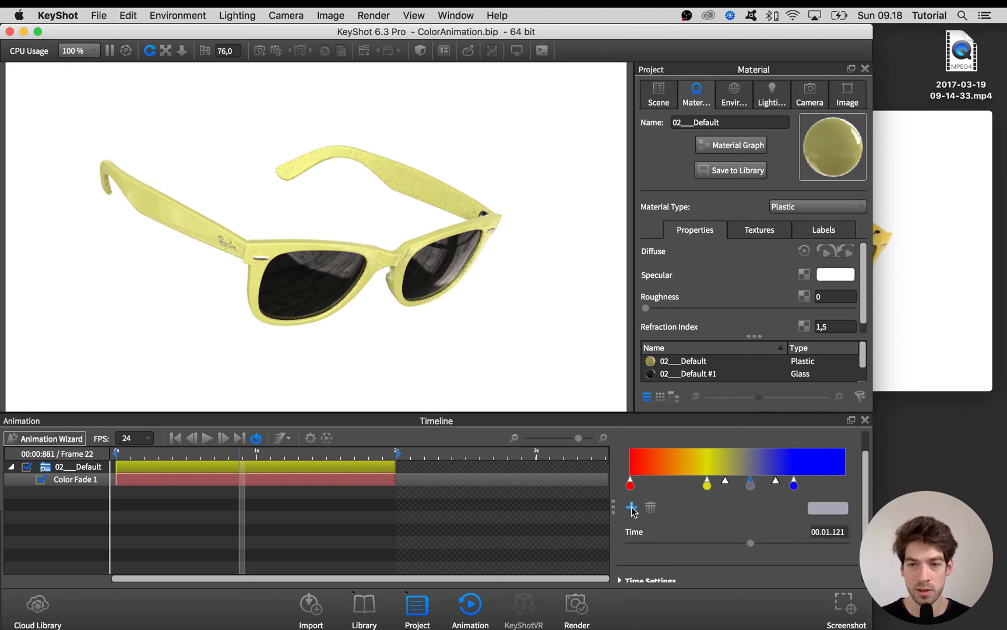
pyautogui.moveTo(751, 485); pyautogui.dragTo(846, 487)
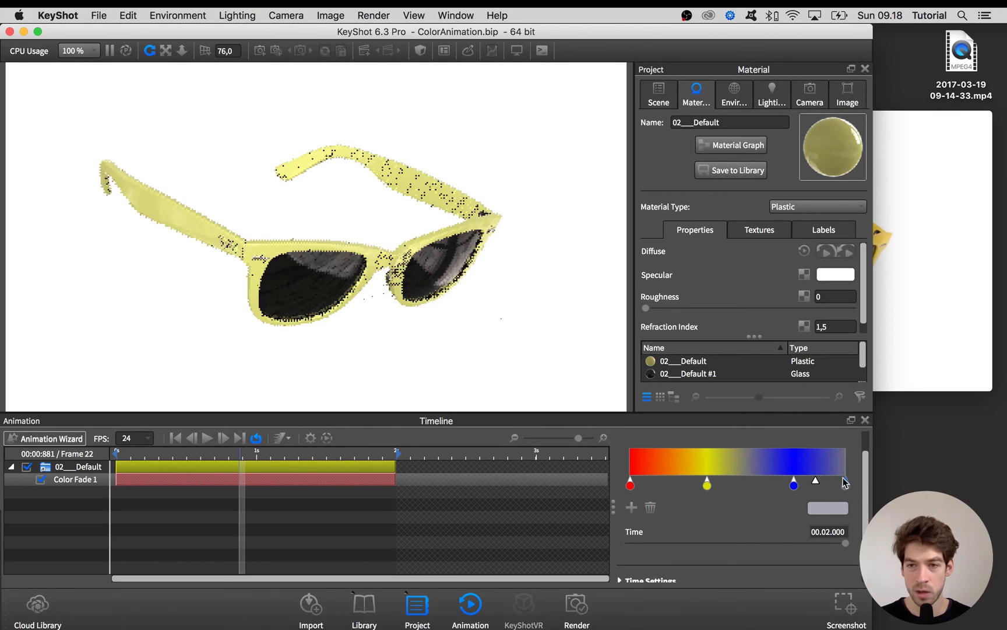
# Set the end key's color to red (RGB 254, 0, 0) by sampling the first key.
pyautogui.click(829, 509)
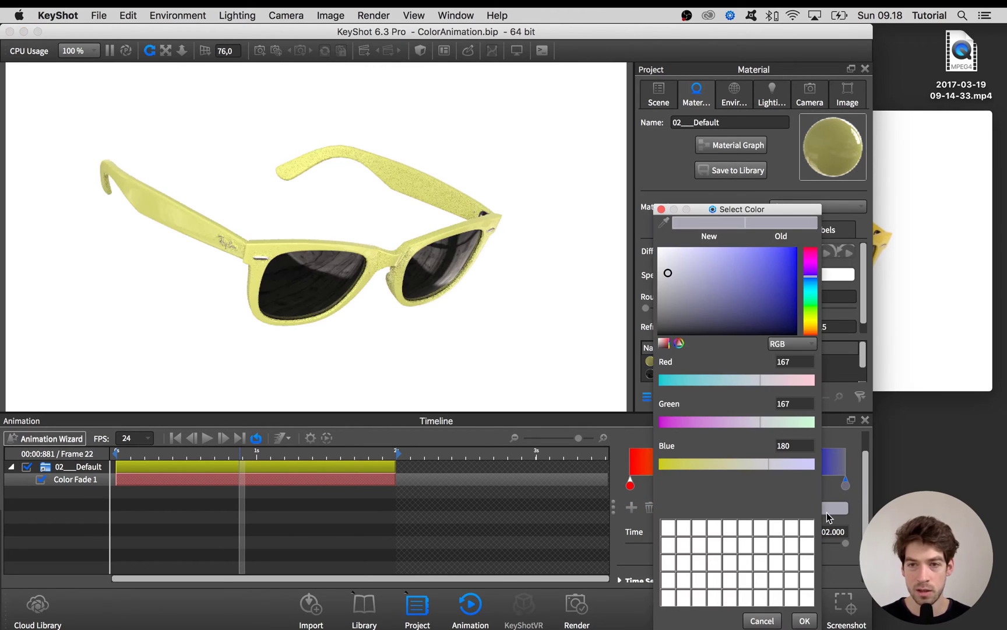
pyautogui.click(664, 224)
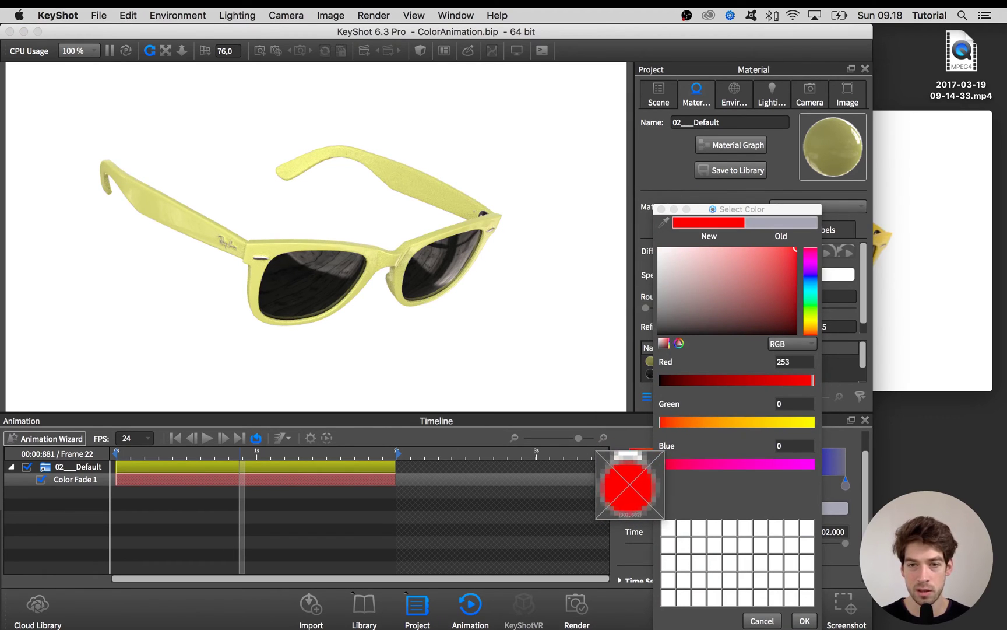
pyautogui.click(630, 486)
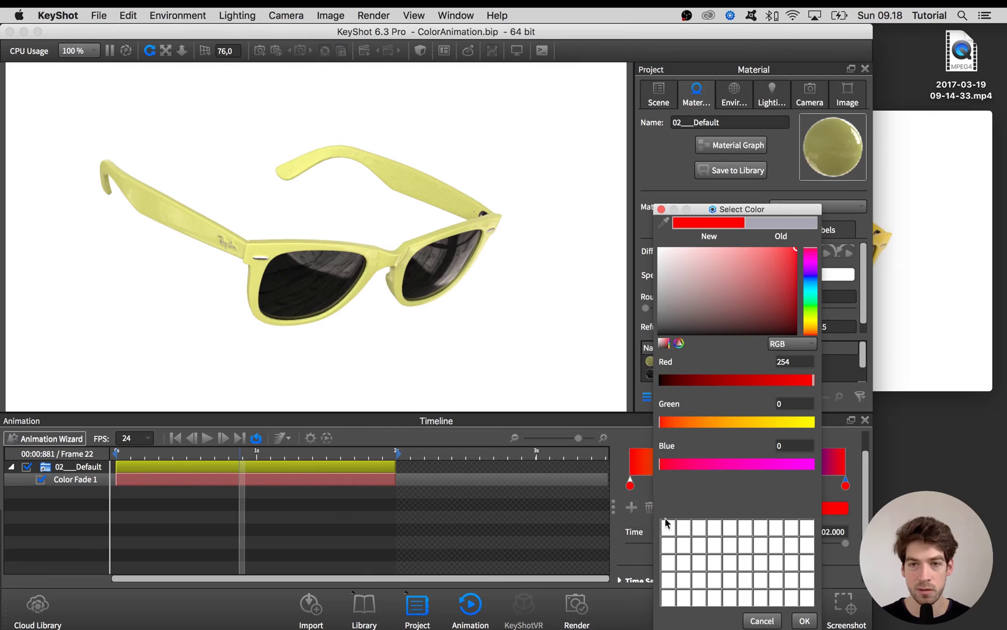
pyautogui.click(804, 620)
# Move the blue key to about 00.01.316 and extend the 02___Default animation to 3 seconds.
pyautogui.click(695, 508)
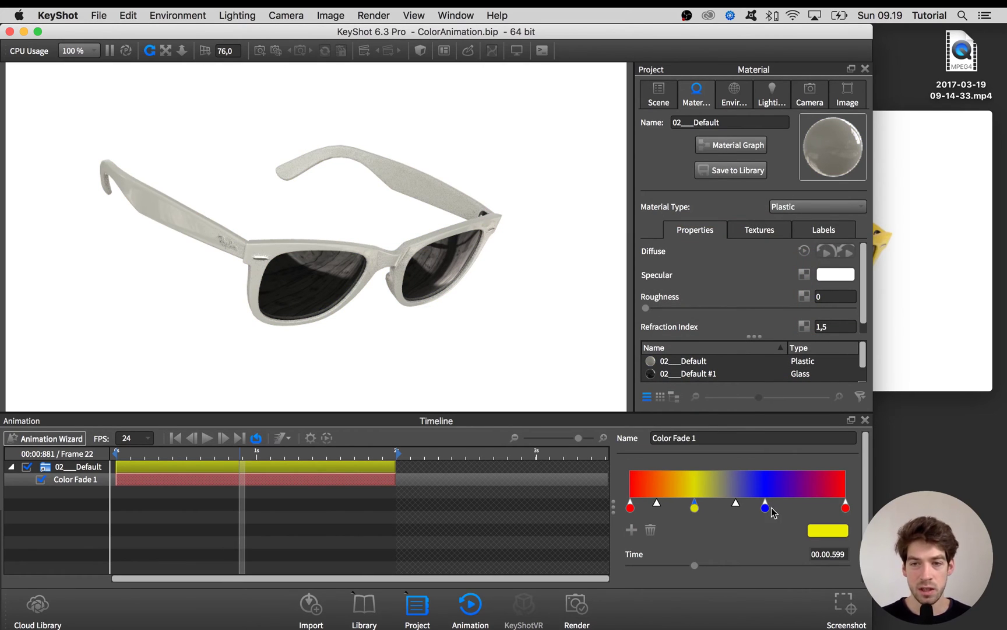
pyautogui.moveTo(769, 511); pyautogui.dragTo(776, 512)
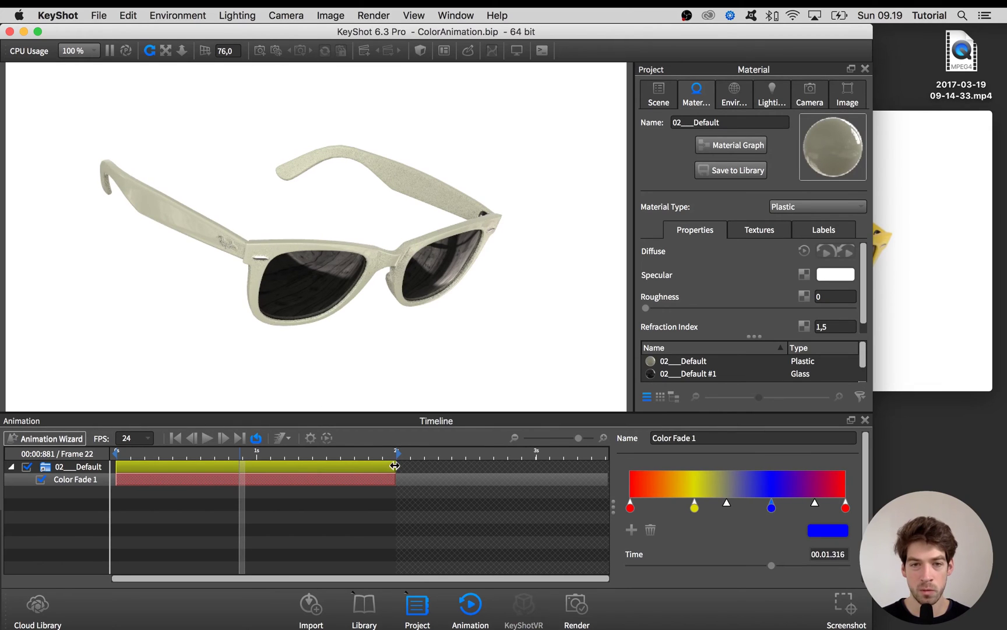
pyautogui.moveTo(395, 465); pyautogui.dragTo(535, 466)
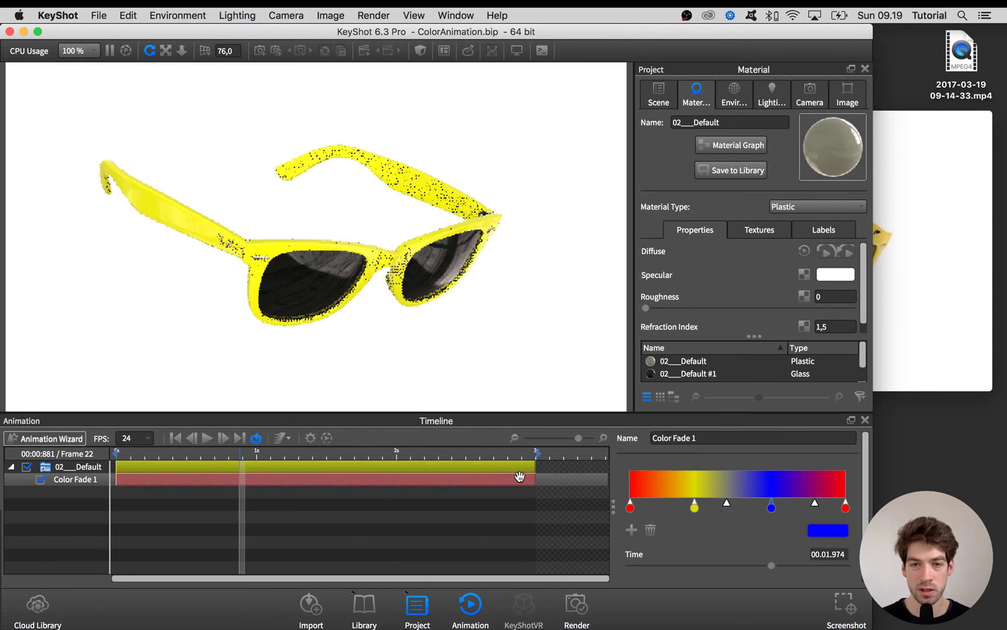
# Set the yellow key's time to 00.01.000.
pyautogui.click(694, 507)
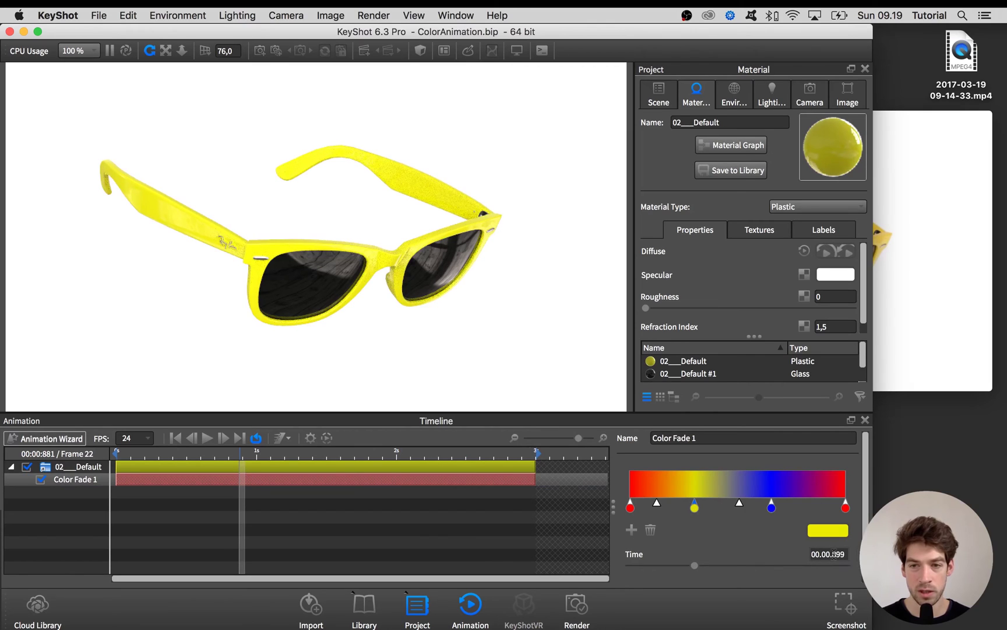
pyautogui.press('Return')
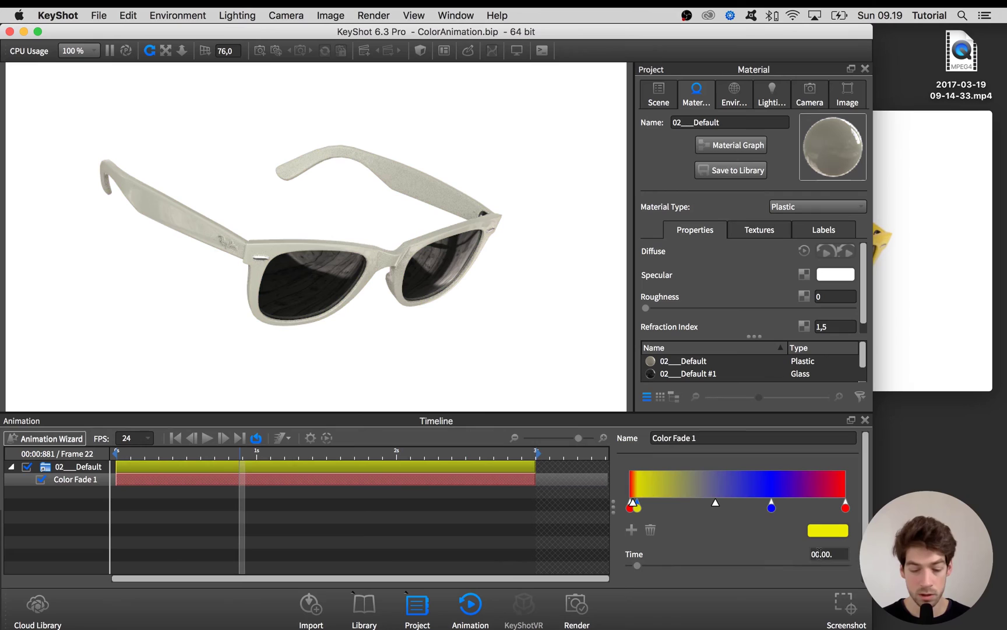
pyautogui.write('000')
pyautogui.press('Return')
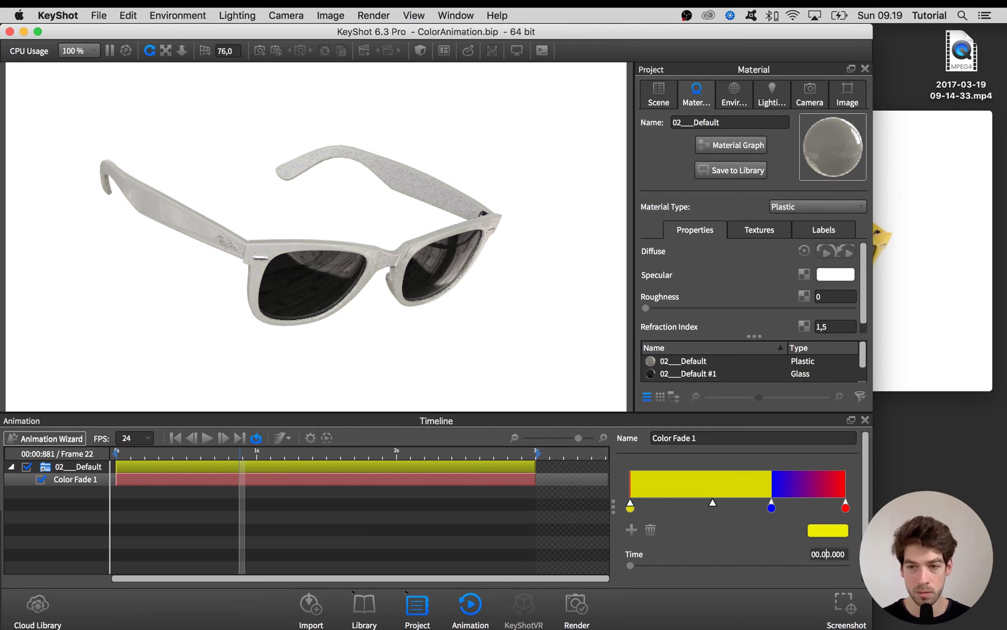
pyautogui.write('1')
pyautogui.press('Return')
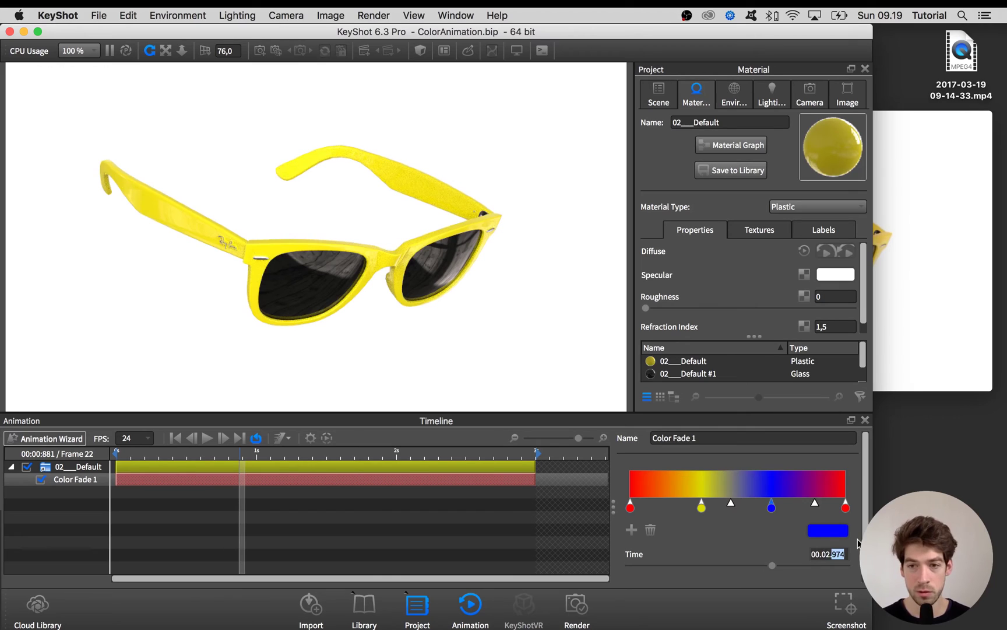
# Set the blue key's time to 00.02.000.
pyautogui.press('Return')
pyautogui.write('000')
pyautogui.press('Return')
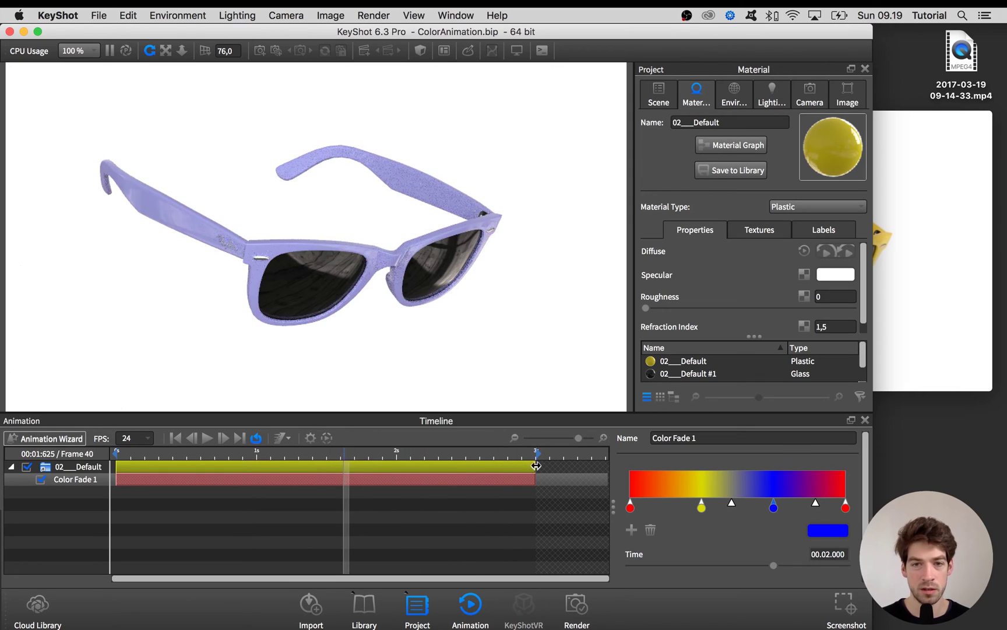
# Shorten the 02___Default animation to about 2.6 seconds and play it.
pyautogui.moveTo(535, 466); pyautogui.dragTo(477, 466)
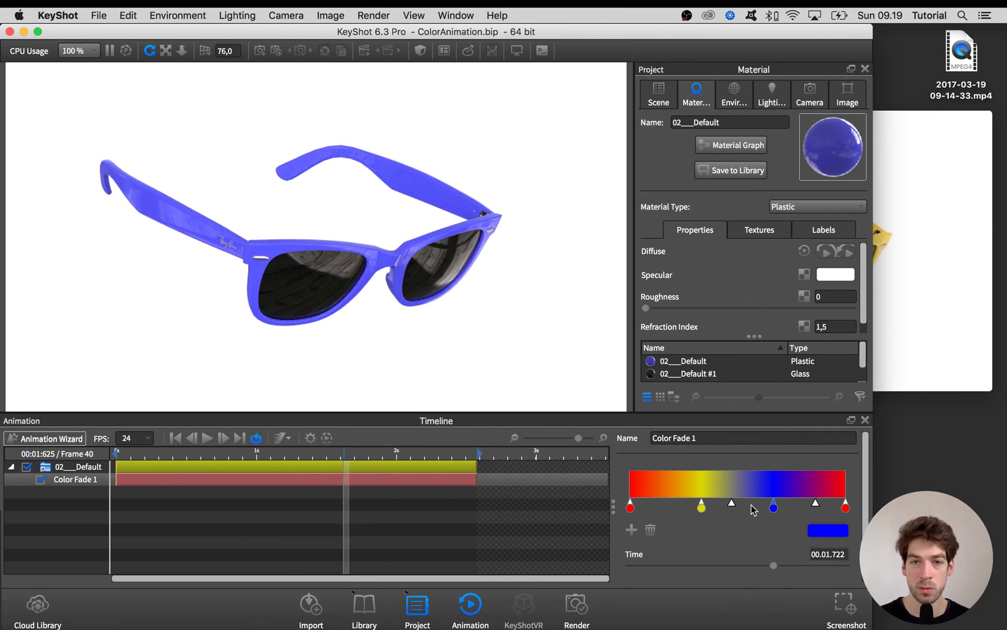
pyautogui.click(207, 437)
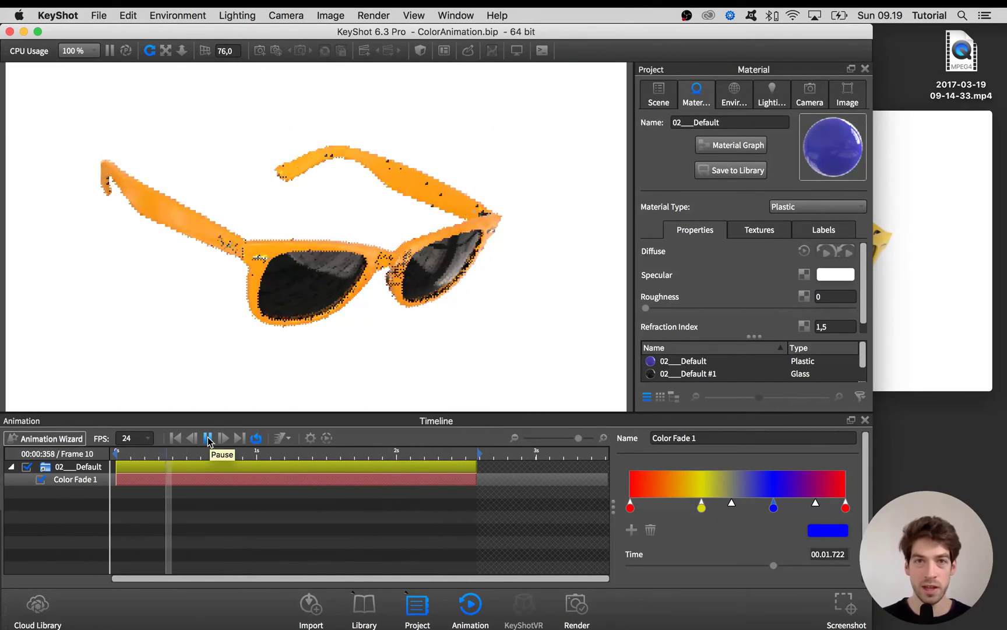
pyautogui.click(208, 438)
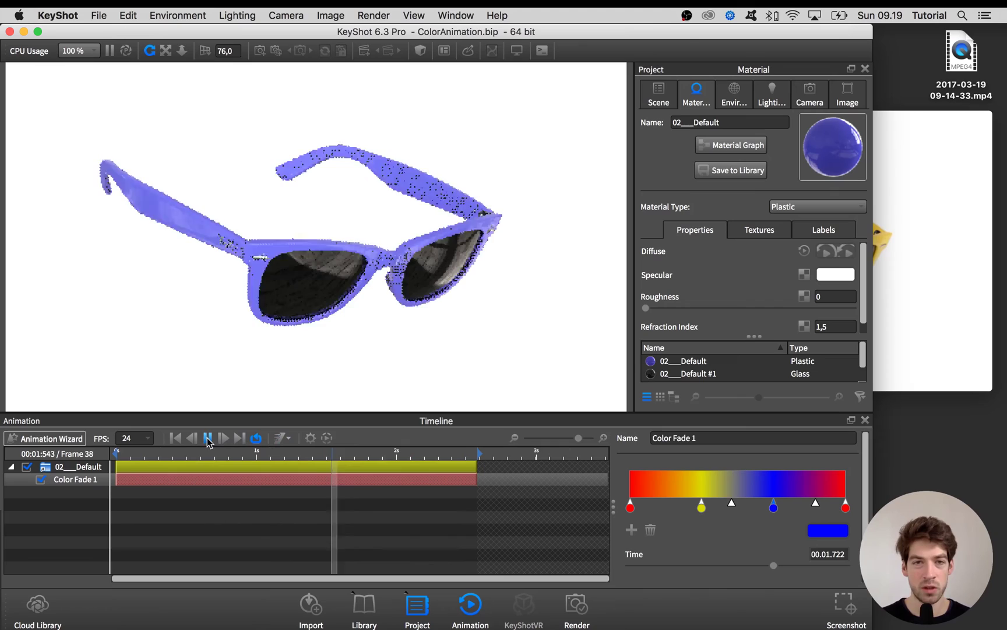
# Add a color key and place it between the first red key and the yellow key at about 00.00.513.
pyautogui.click(701, 506)
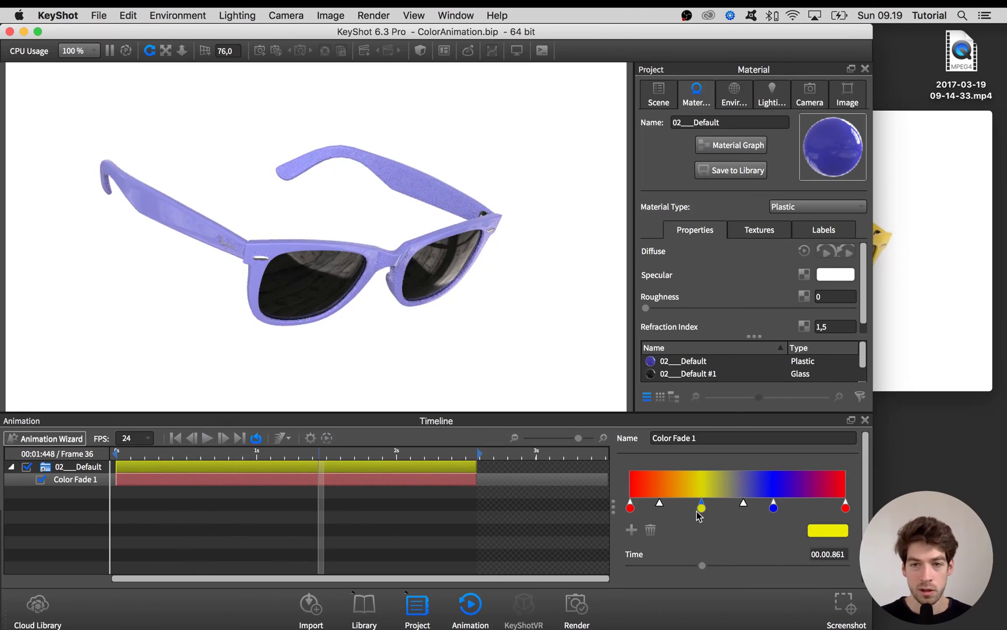
pyautogui.moveTo(700, 508); pyautogui.dragTo(698, 507)
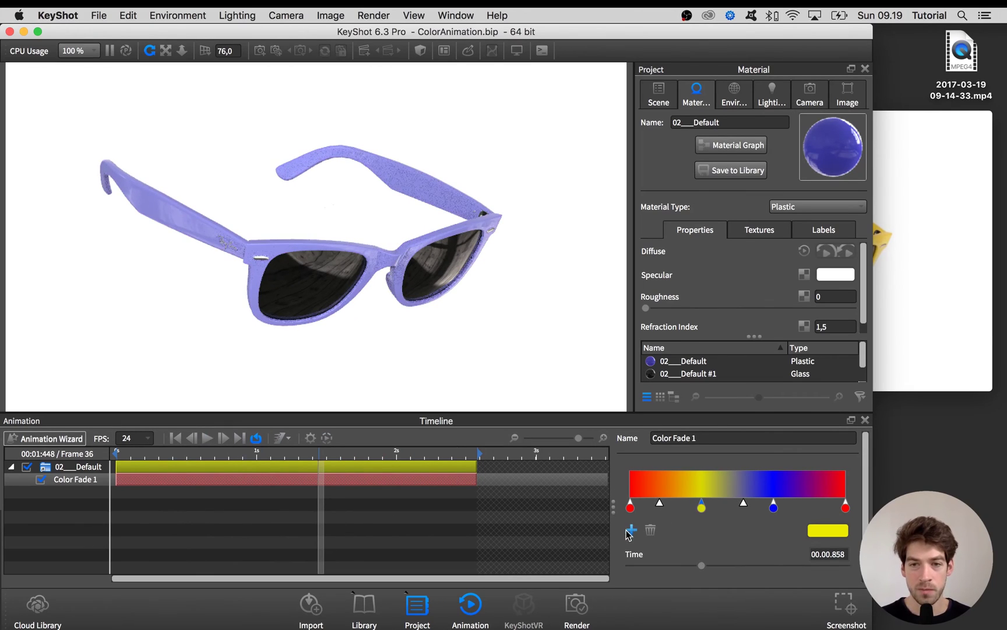
pyautogui.moveTo(736, 510); pyautogui.dragTo(674, 513)
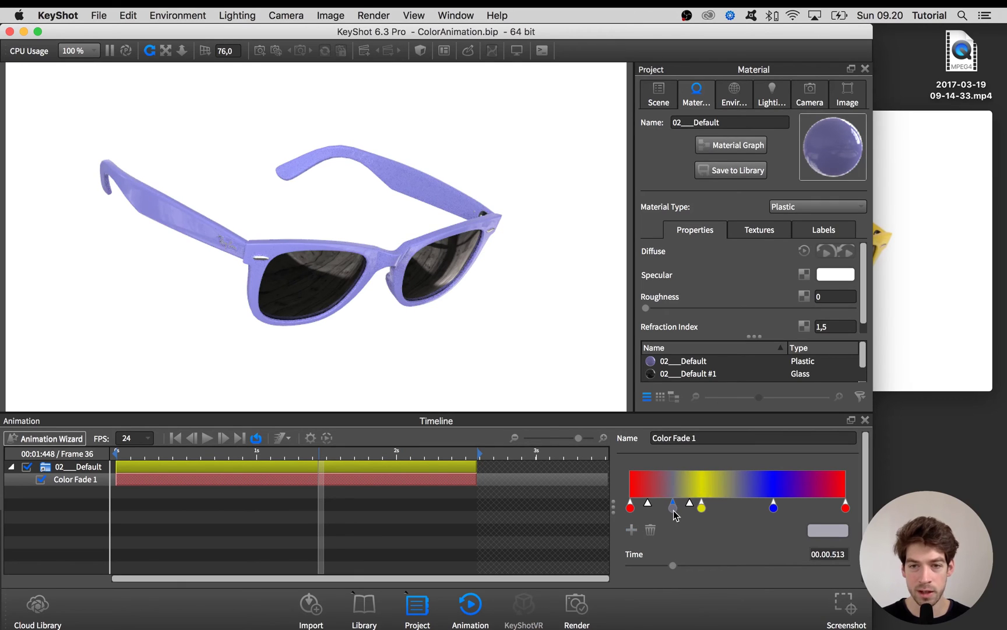
# Set the new key's color to red by sampling the first key.
pyautogui.click(818, 532)
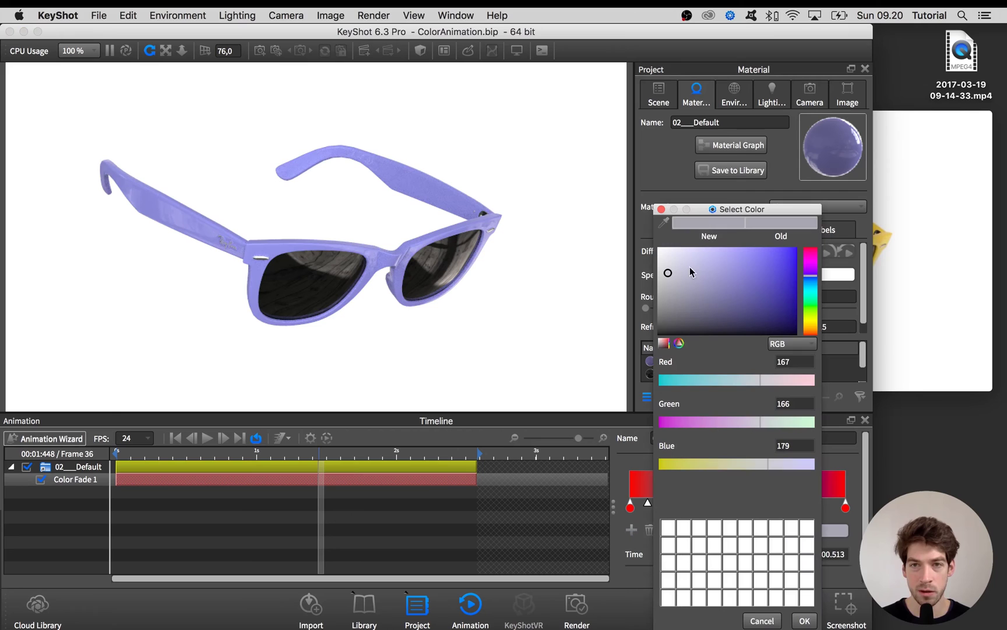
pyautogui.click(665, 225)
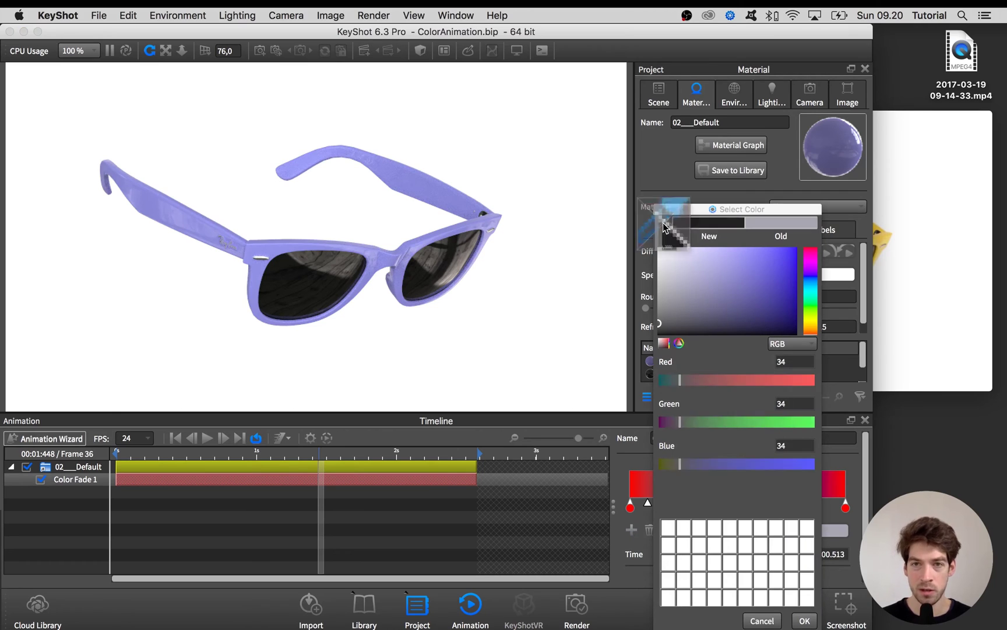
pyautogui.click(630, 507)
pyautogui.click(804, 620)
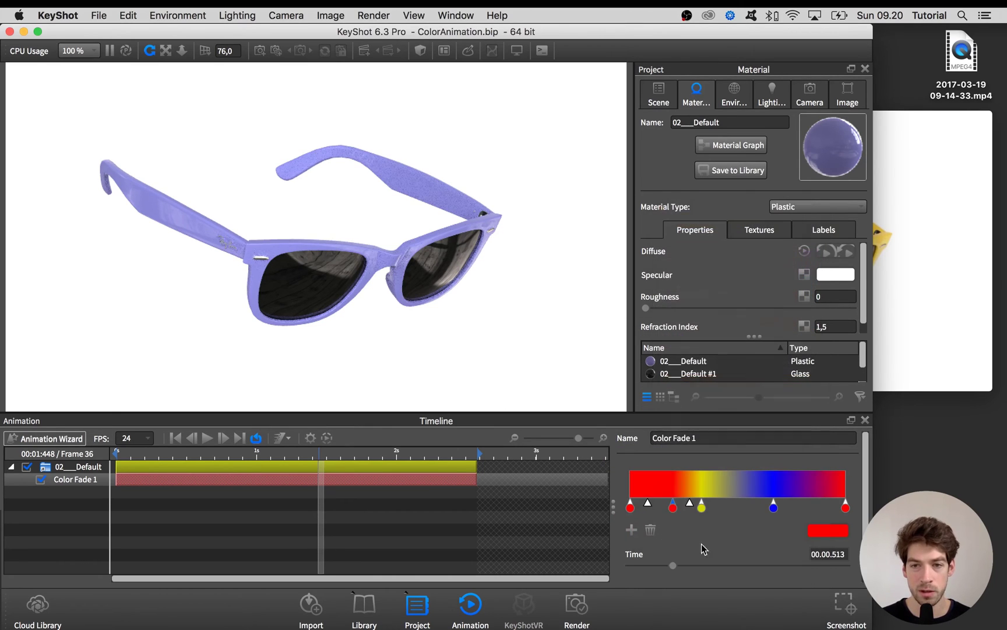
# Move the second red key closer to the yellow key, at about 00.00.743 of the 3-second animation, and scrub the timeline.
pyautogui.moveTo(679, 517); pyautogui.dragTo(689, 517)
pyautogui.click(177, 458)
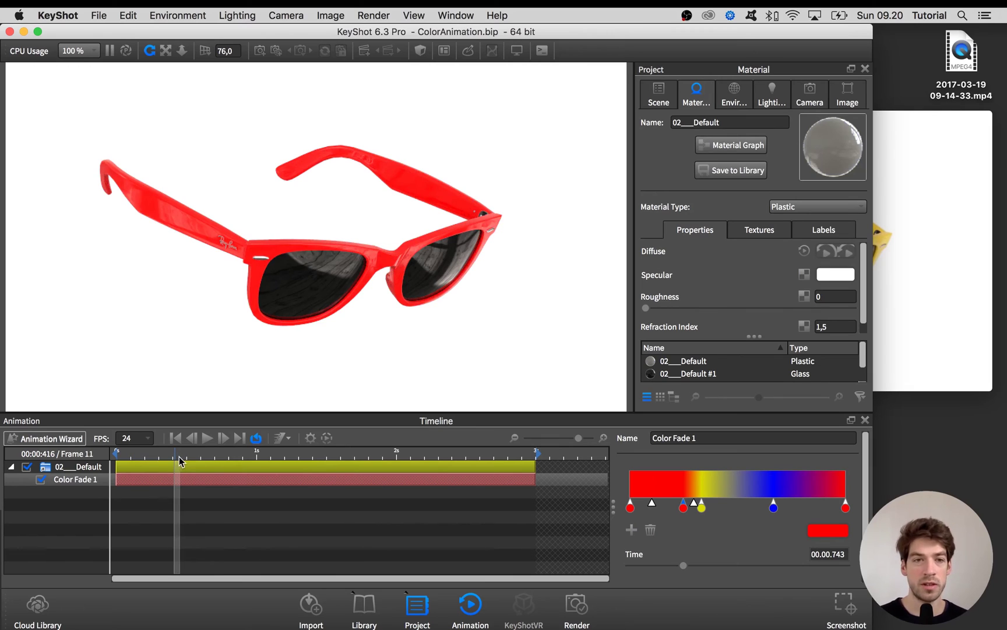
pyautogui.moveTo(178, 456); pyautogui.dragTo(272, 457)
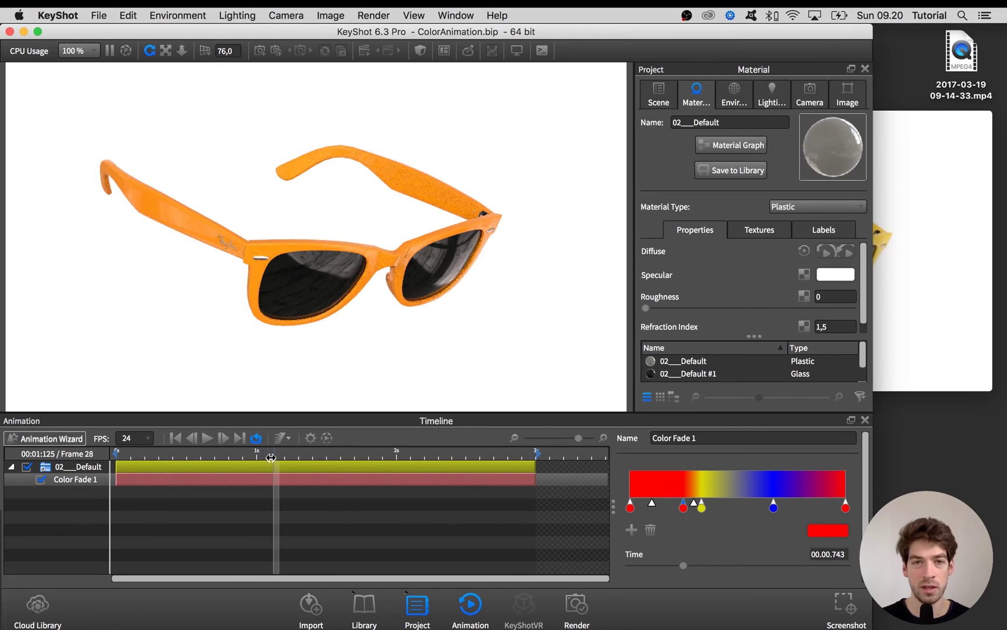
# Add a second yellow key (RGB 217, 217, 0) sampled from the first and place it just before the blue key at about 00.01.798.
pyautogui.click(702, 507)
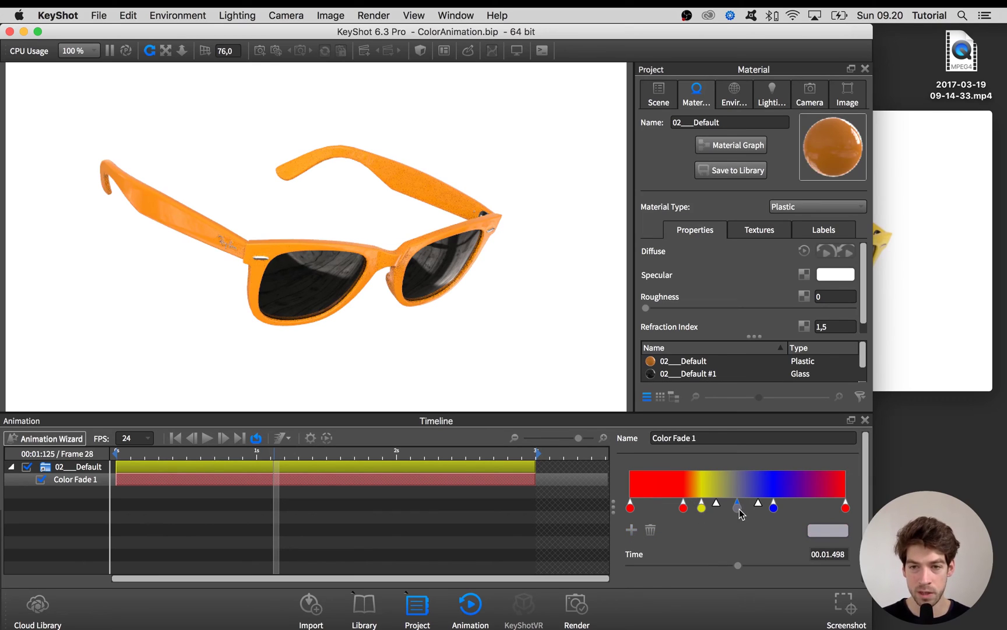
pyautogui.click(831, 531)
pyautogui.moveTo(738, 211); pyautogui.dragTo(885, 189)
pyautogui.click(811, 200)
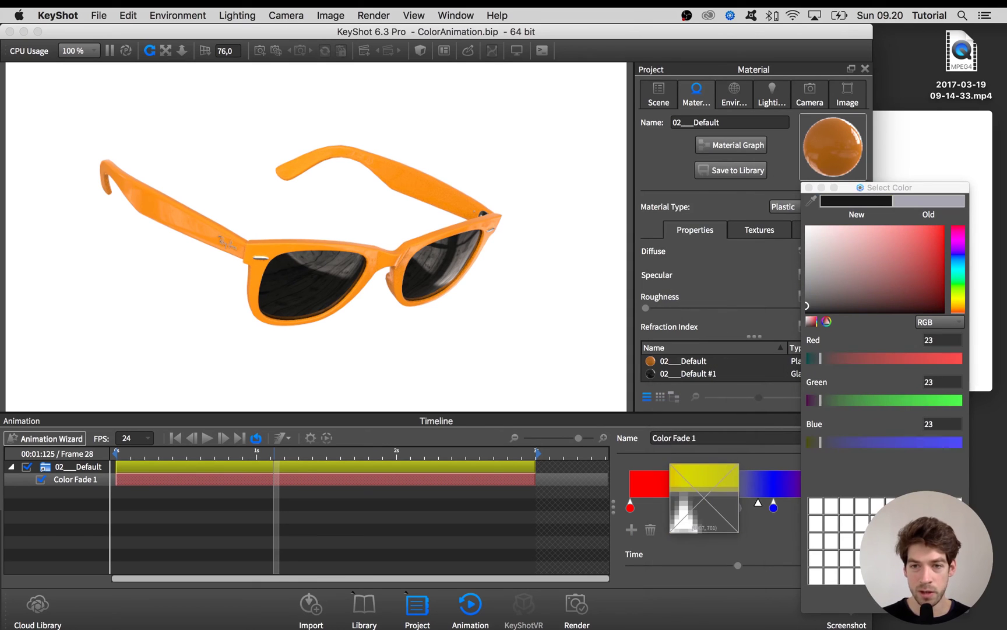
pyautogui.click(701, 509)
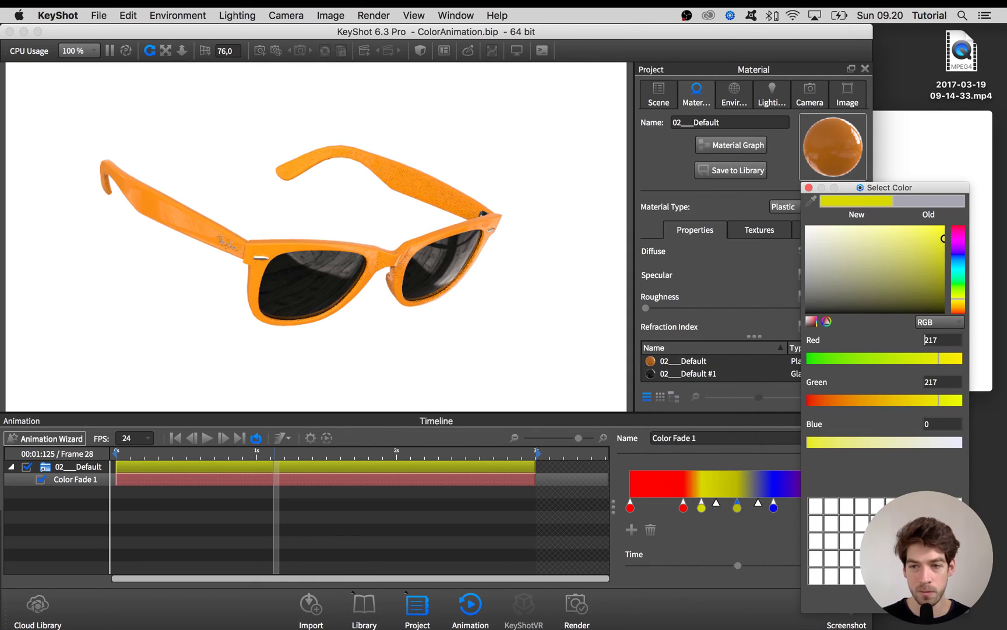
pyautogui.click(760, 519)
pyautogui.moveTo(737, 507); pyautogui.dragTo(759, 507)
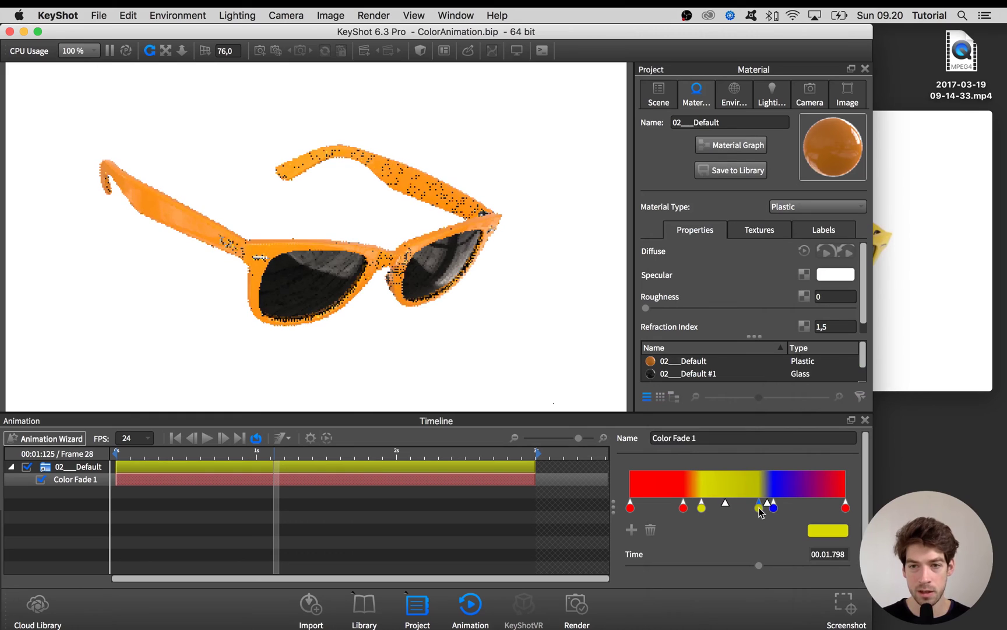
# Add a second blue key sampled from the first and place it just before the final red key at about 2.8 s.
pyautogui.click(774, 507)
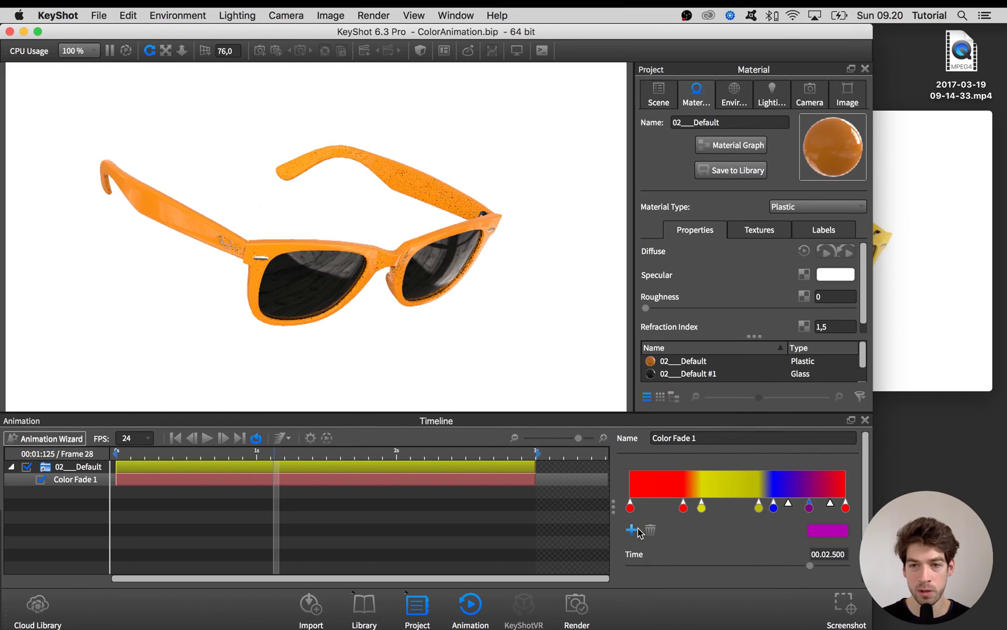
pyautogui.click(828, 529)
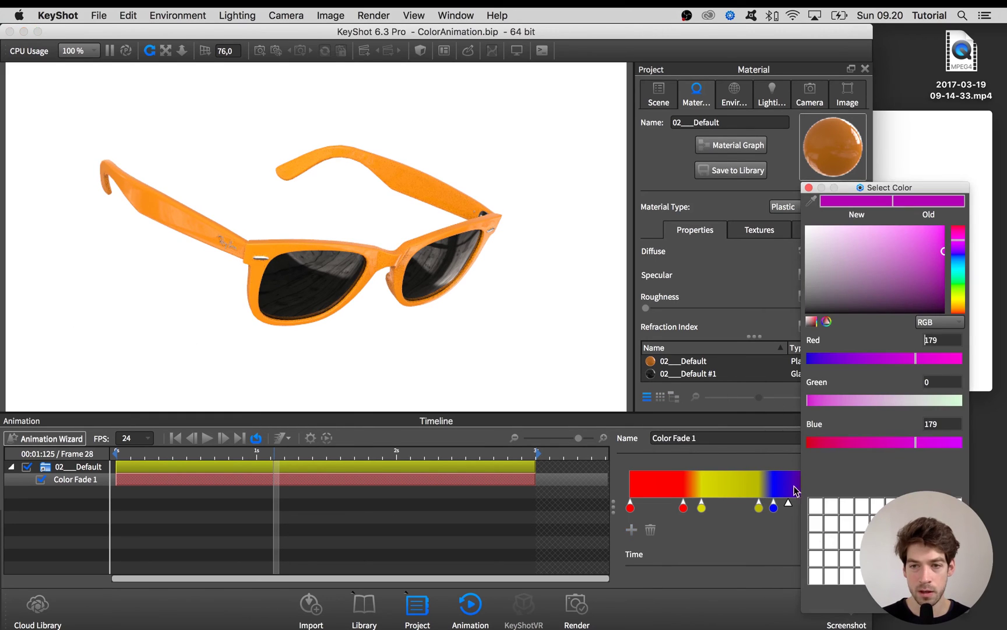
pyautogui.click(811, 200)
pyautogui.click(771, 513)
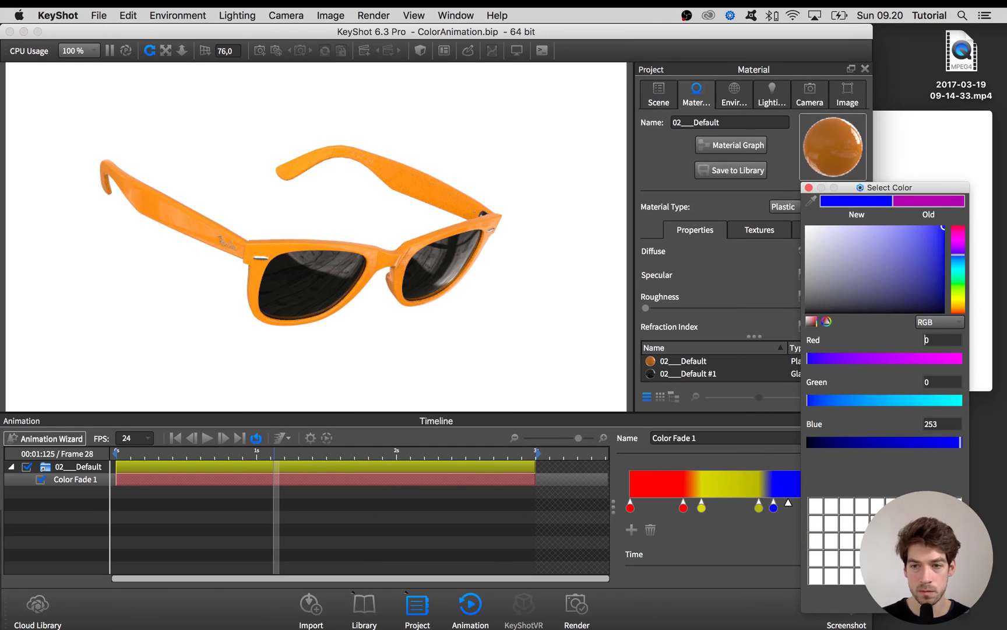
pyautogui.press('Return')
pyautogui.moveTo(819, 513); pyautogui.dragTo(831, 512)
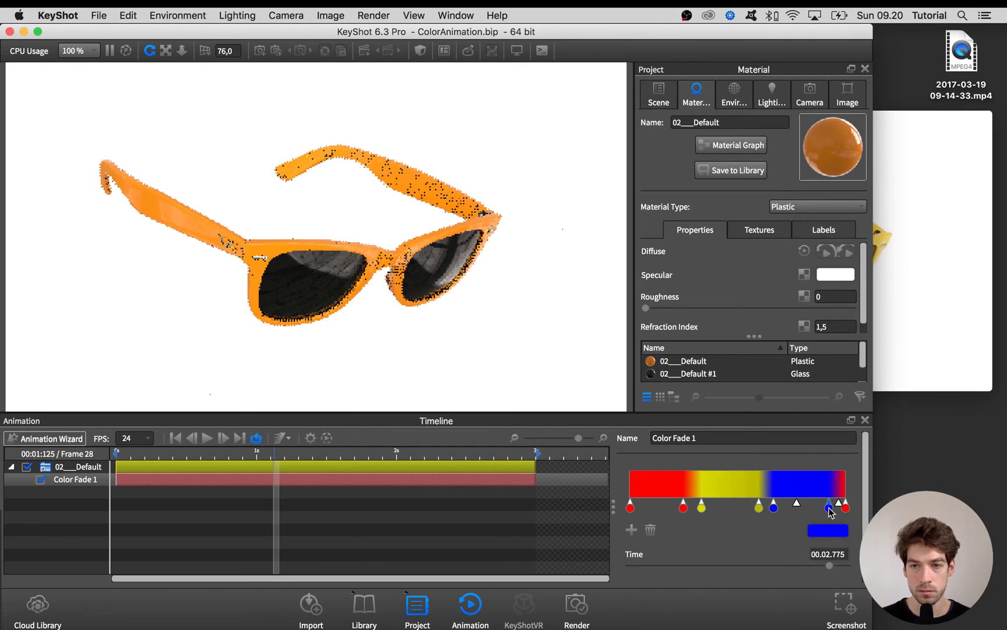
# Play the animation and move the second red key onto the yellow key and the second yellow key onto the first blue key.
pyautogui.click(208, 438)
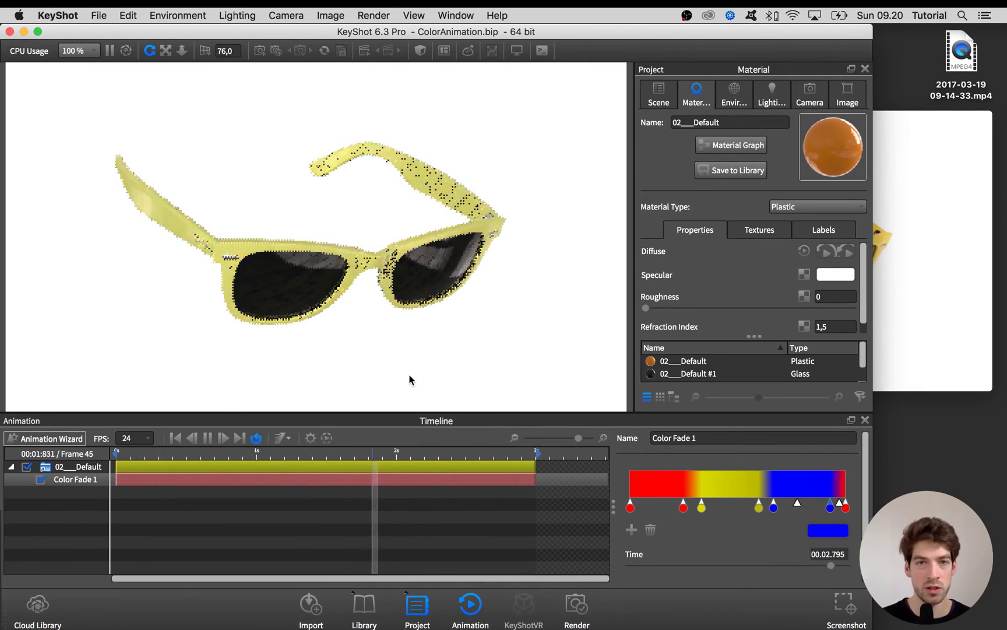
pyautogui.click(684, 507)
pyautogui.moveTo(685, 507); pyautogui.dragTo(702, 509)
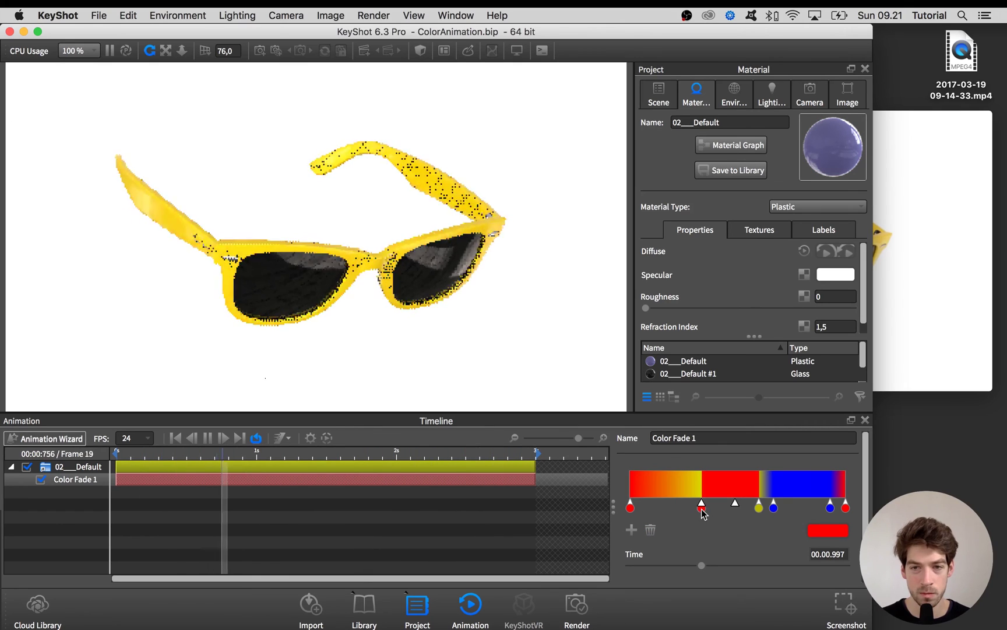
pyautogui.moveTo(758, 508); pyautogui.dragTo(773, 509)
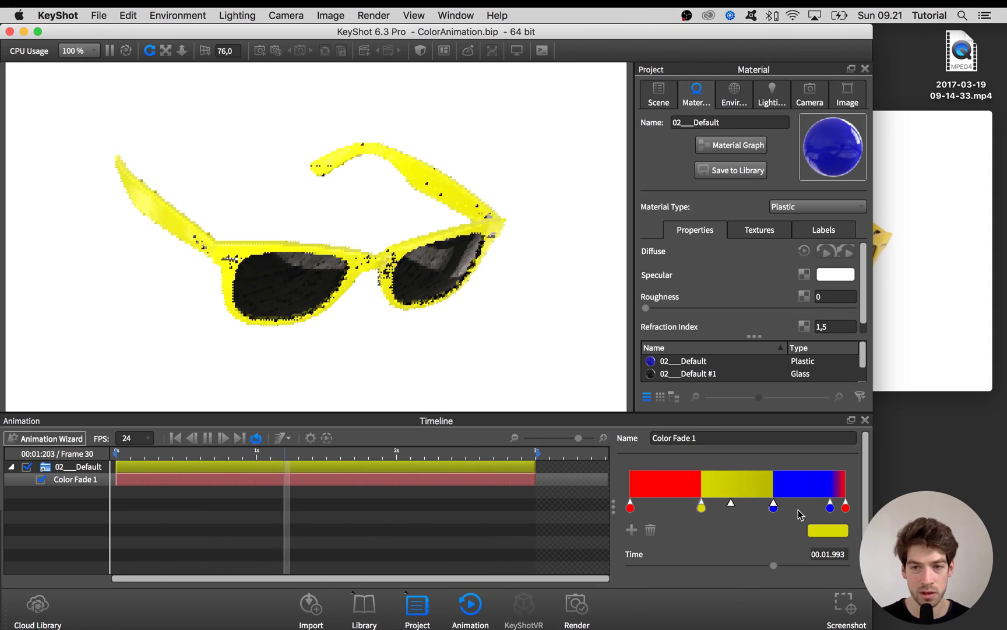
# Delete the final red key and move the last blue key to the end of the fade at 00.03.000.
pyautogui.click(846, 507)
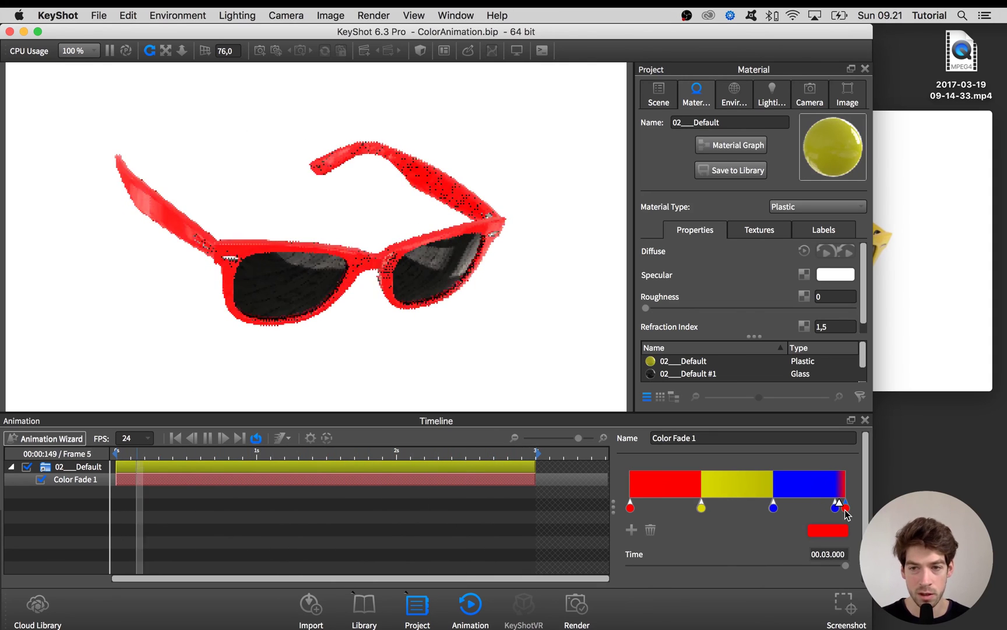
pyautogui.click(651, 529)
pyautogui.moveTo(835, 507); pyautogui.dragTo(846, 507)
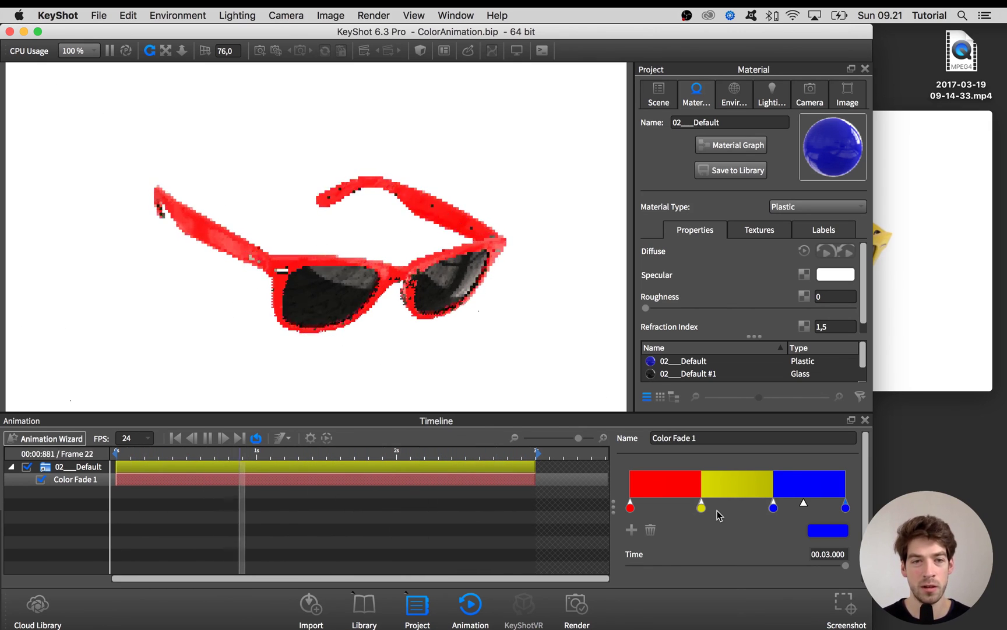
# Pause playback and scrub the timeline to about 2 s to check the hard color changes.
pyautogui.click(207, 437)
pyautogui.moveTo(170, 454); pyautogui.dragTo(400, 453)
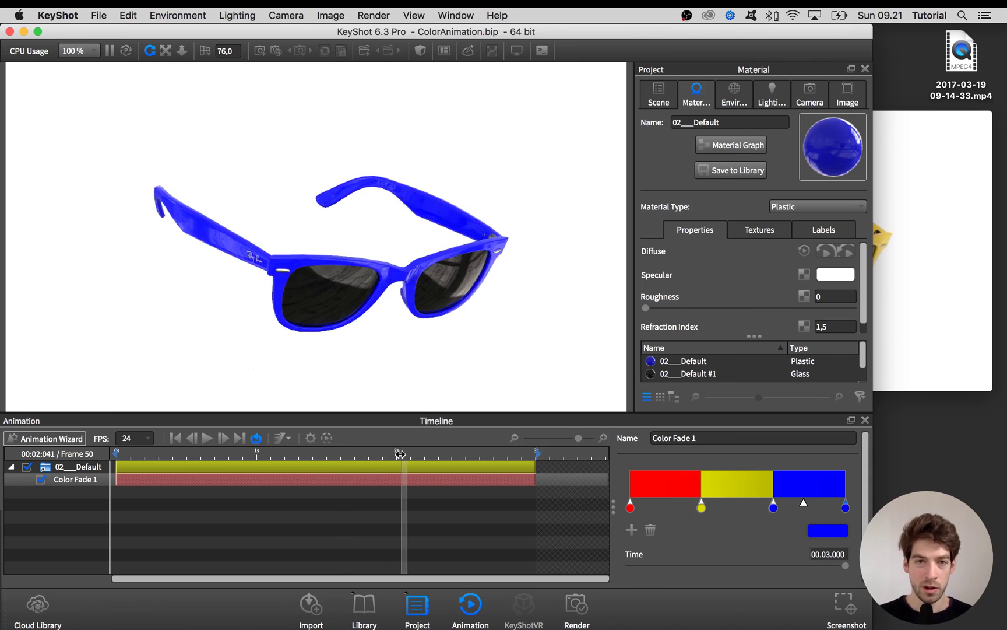